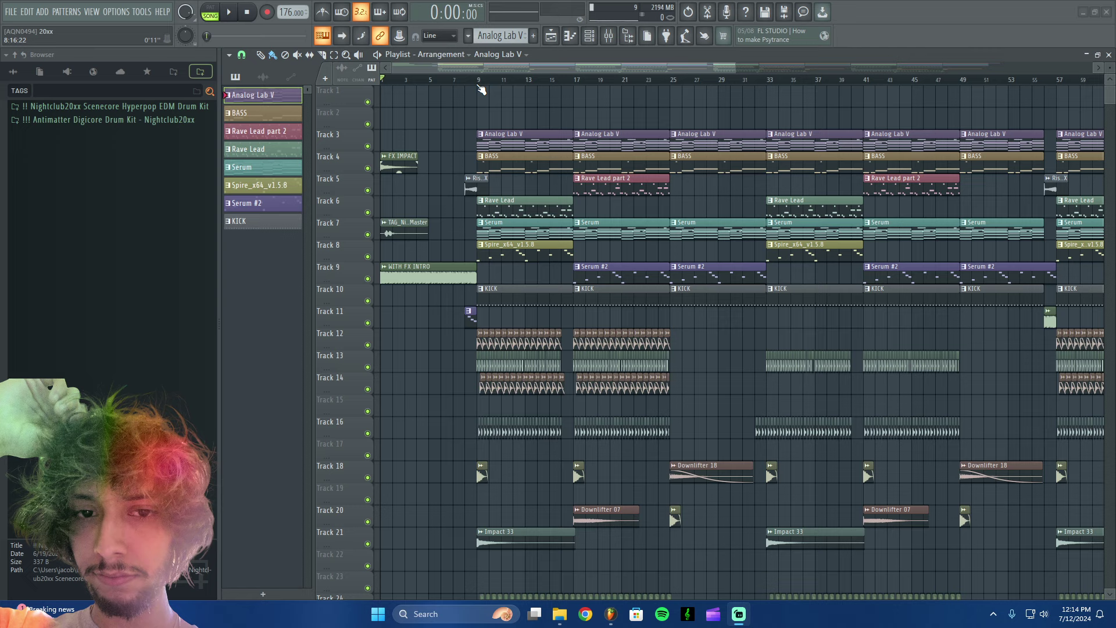
Play the full mix from bar 9 and stop back at bar 9.
left_click(477, 80)
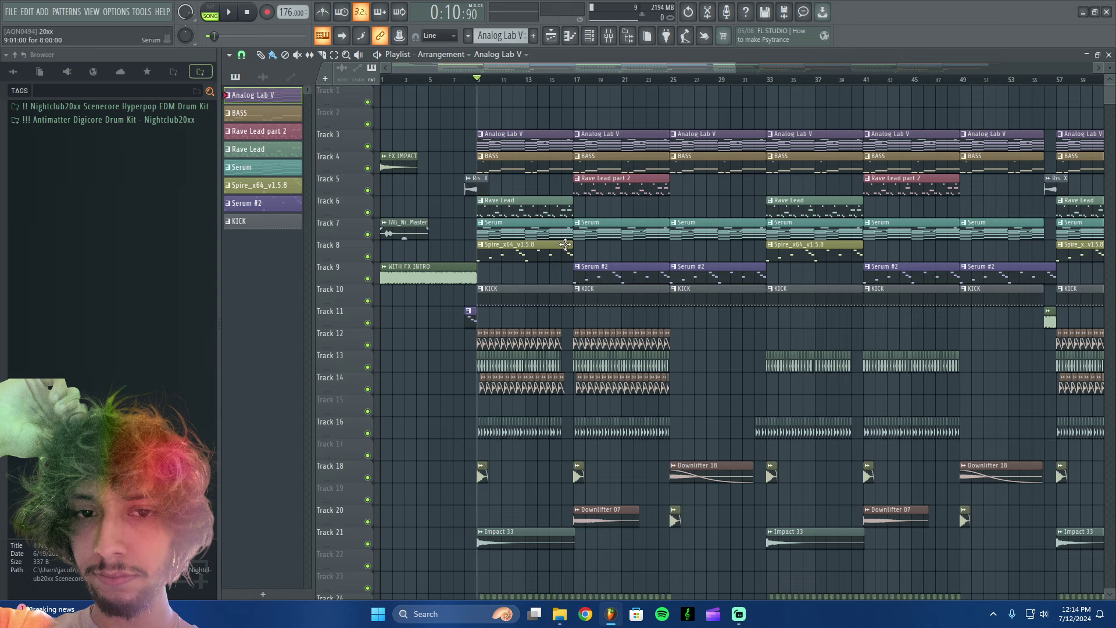
key("space")
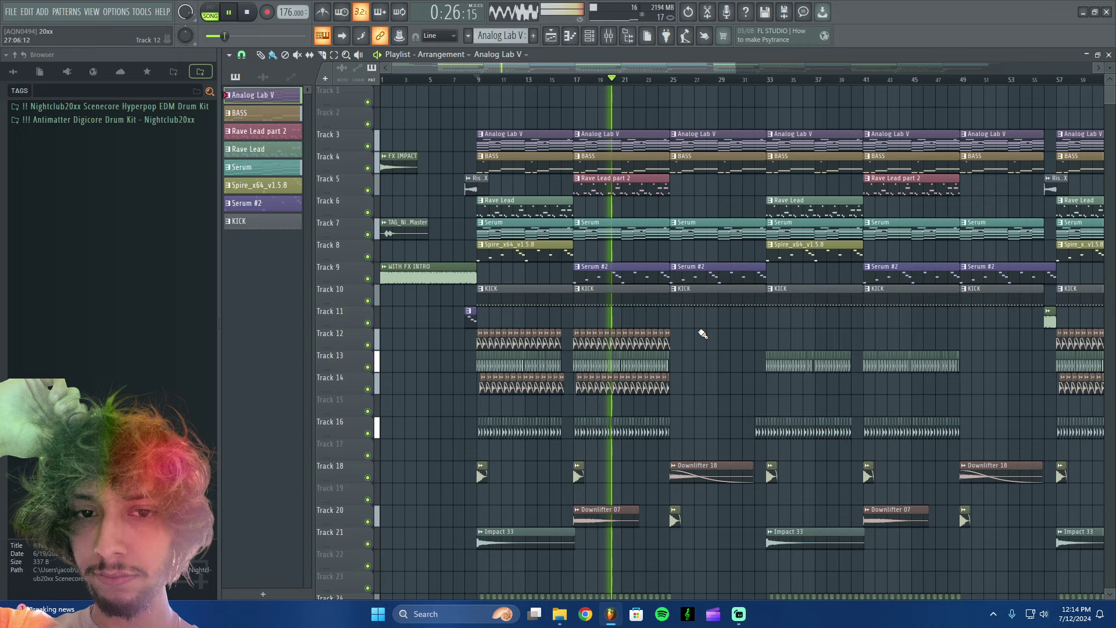
key("space")
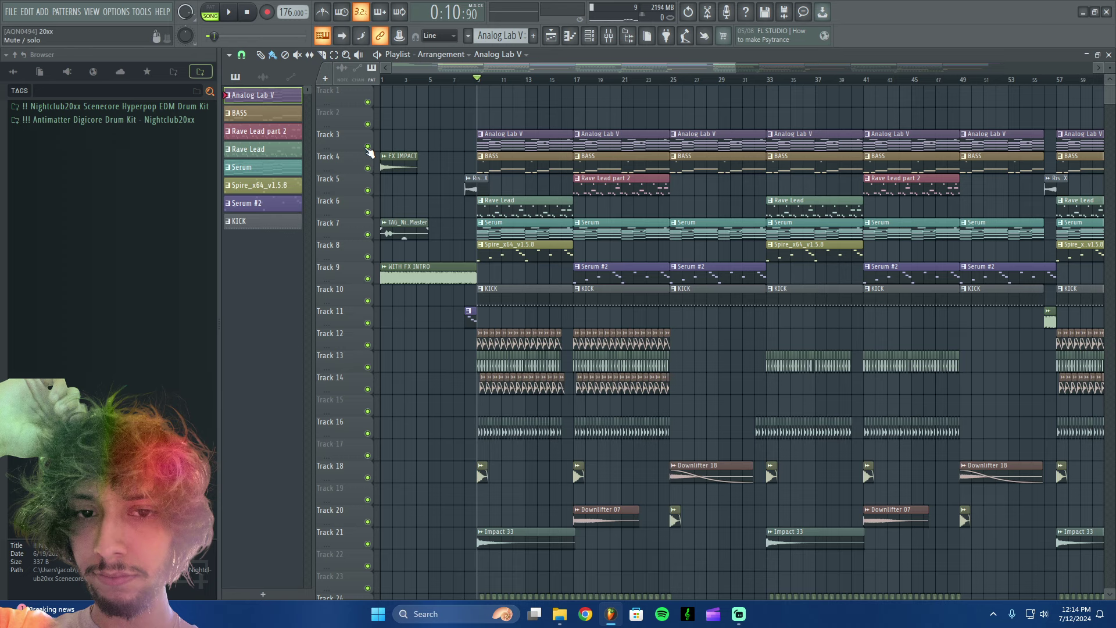
Solo the Analog Lab V track and audition bars 9–17 as a time selection.
left_click(367, 145, "ctrl")
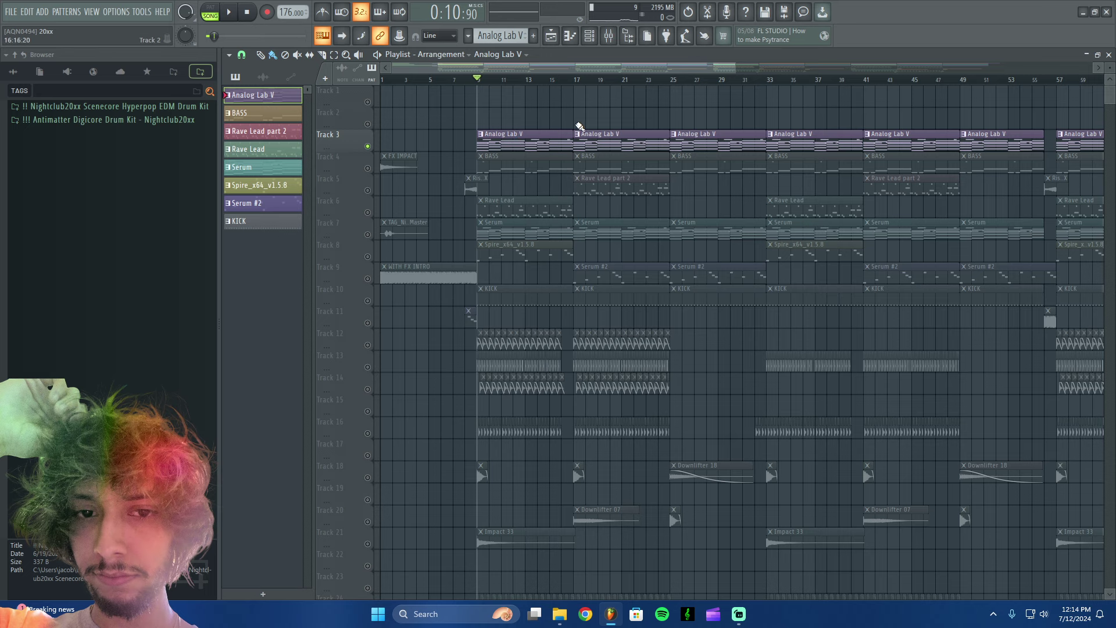
left_click_drag(480, 82, 568, 96)
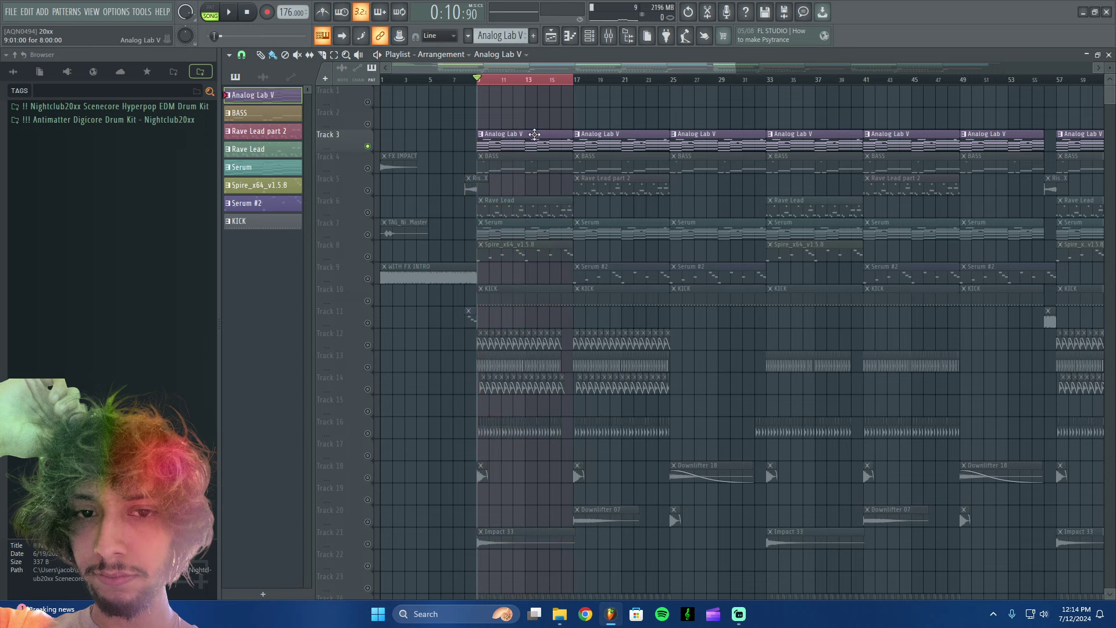
key("space")
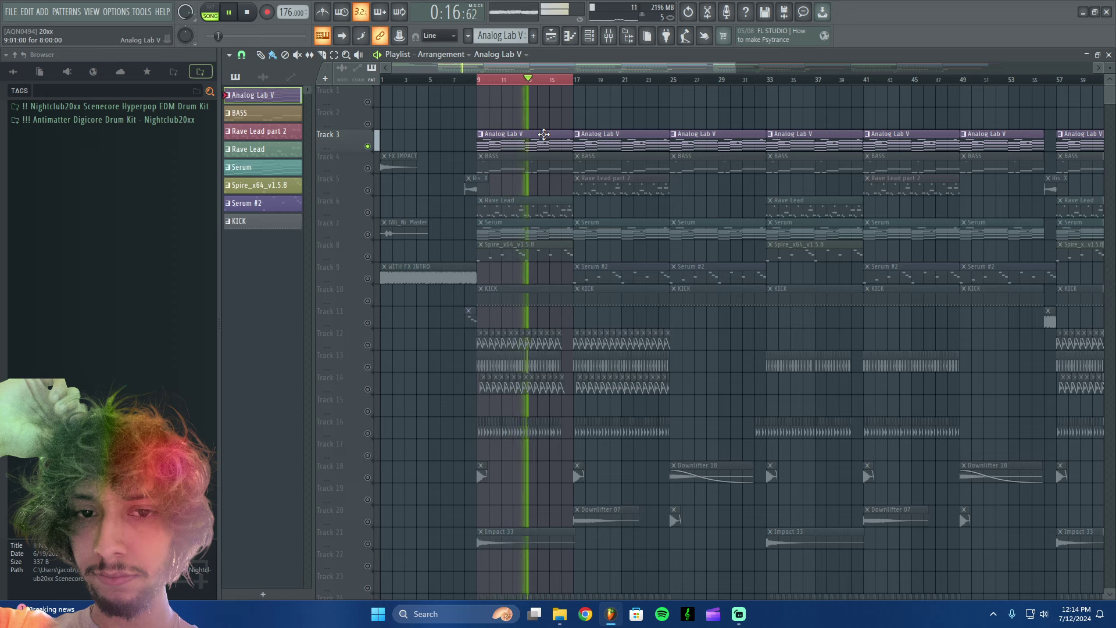
key("space")
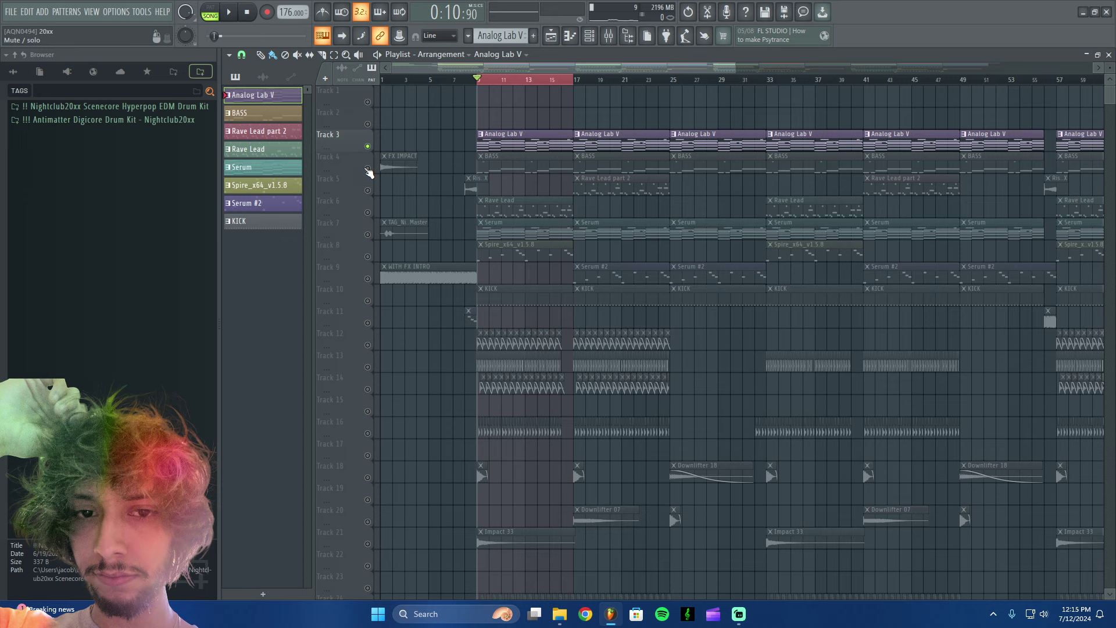
Solo BASS as current pattern, check Insert 2's Duck plugin, then replay in the playlist.
left_click(372, 173)
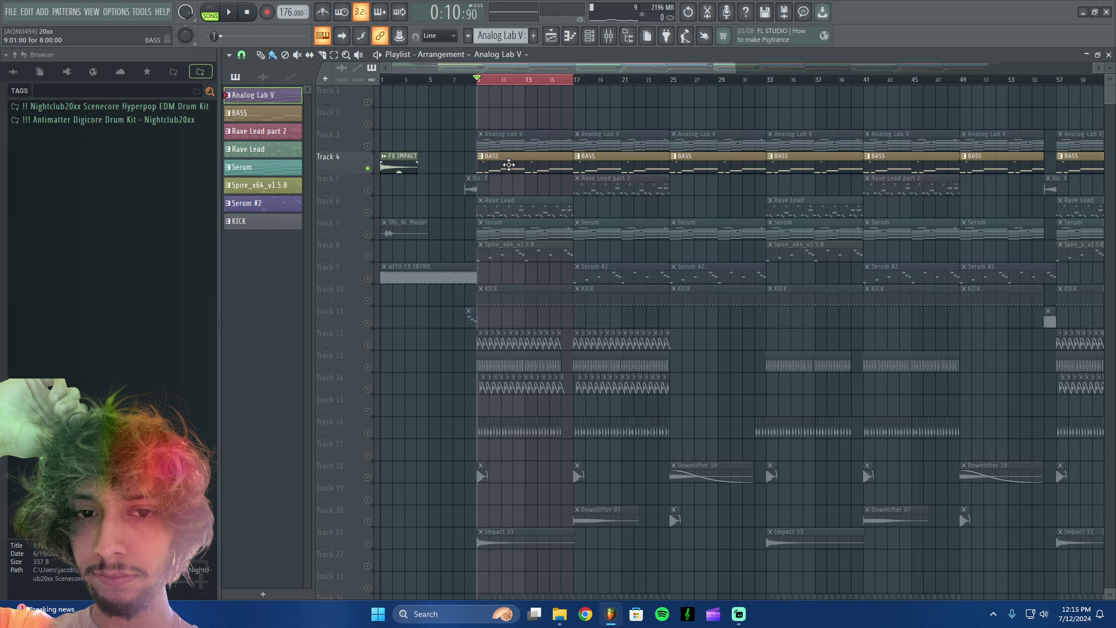
left_click(509, 164)
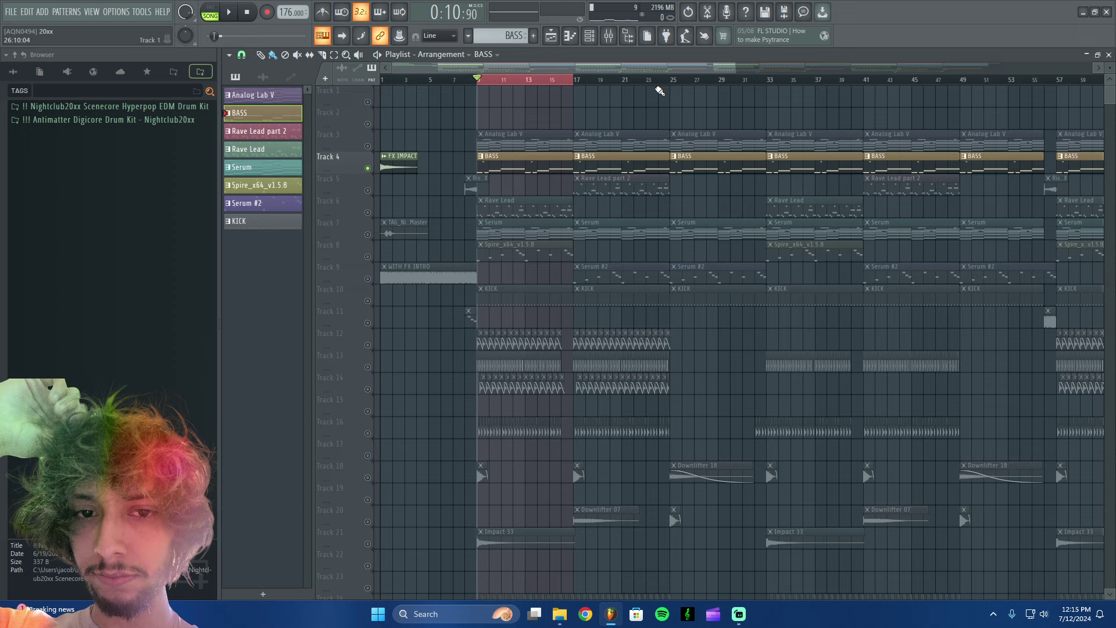
left_click(607, 37)
left_click(329, 263)
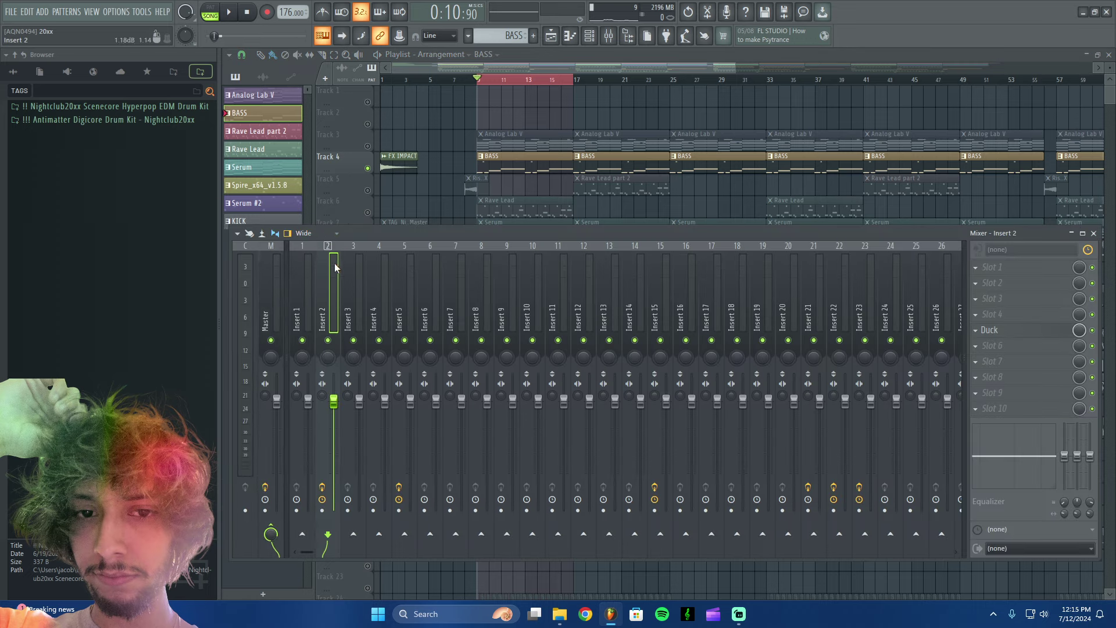
left_click(1005, 335)
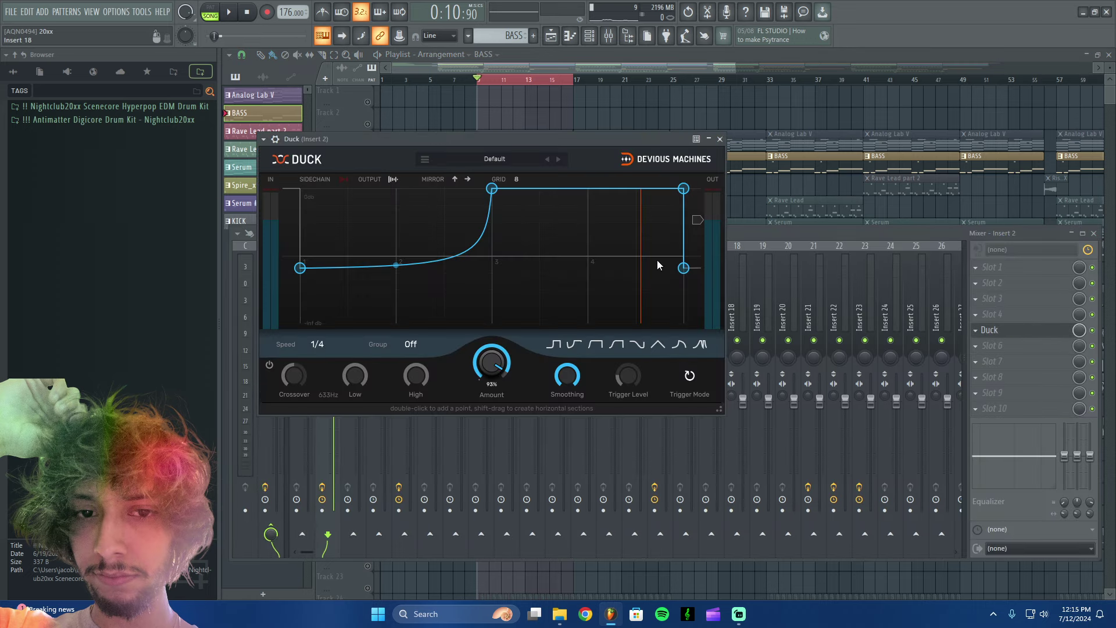
left_click(528, 65)
key("space")
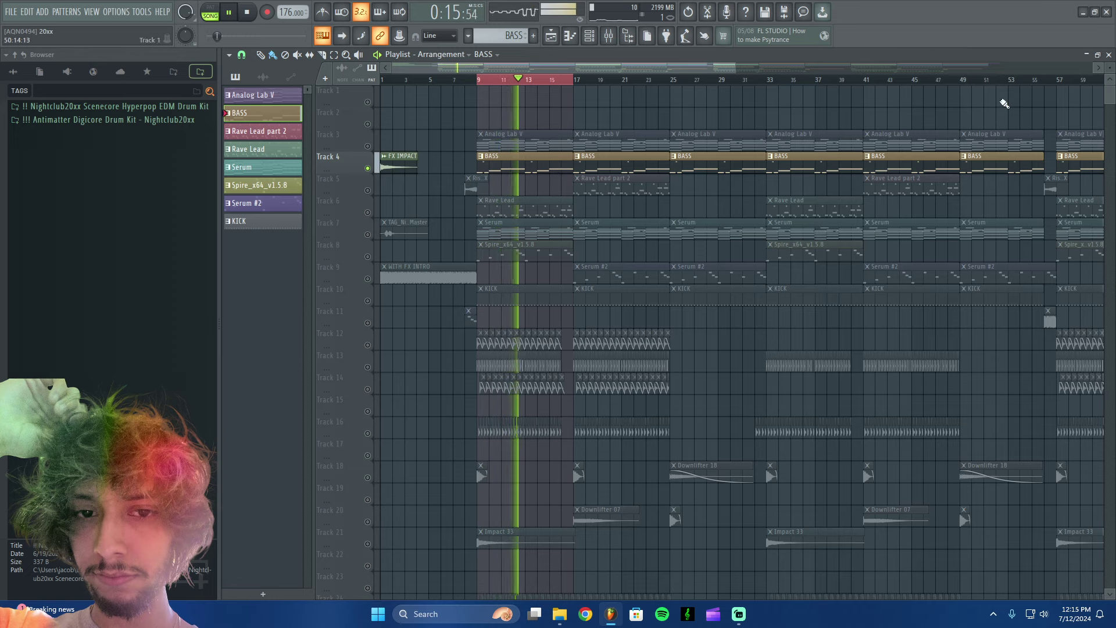
Zoom into the playlist and stop playback.
scroll(531, 194, "up", 3)
scroll(531, 209, "up", 1)
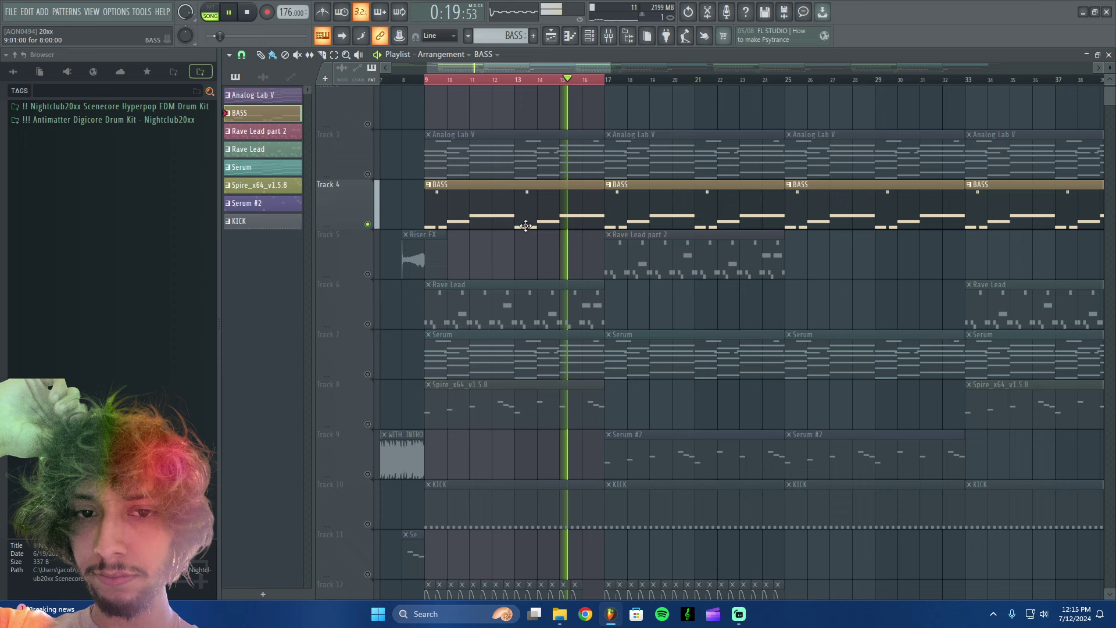
key("space")
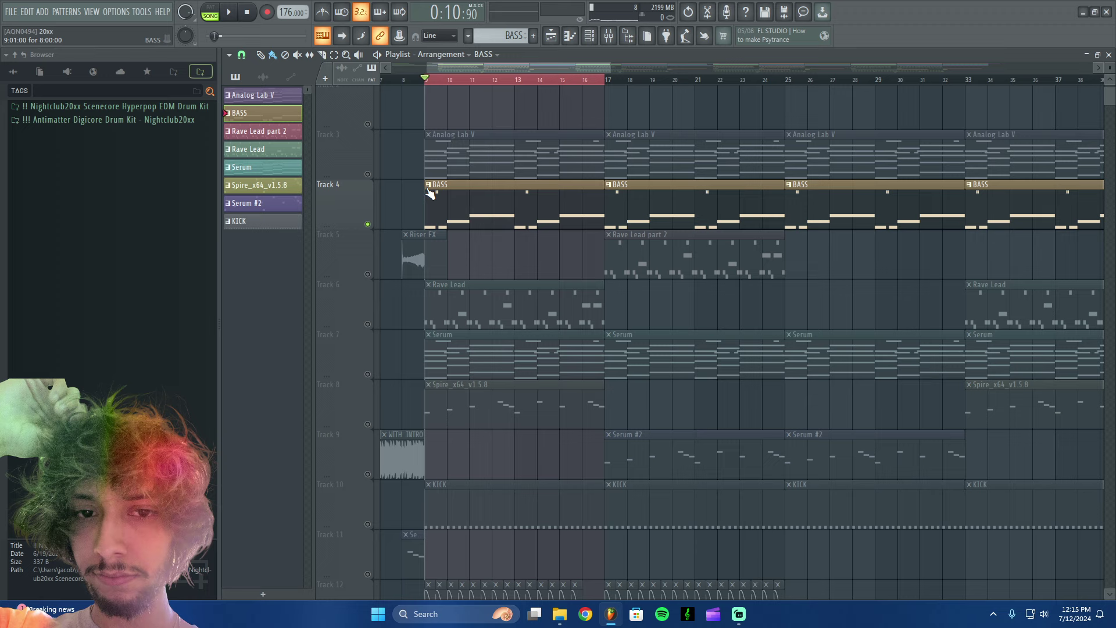
Open the BASS pattern in the piano roll and zoom to its D#4, F4, G4 notes.
double_click(468, 223)
scroll(454, 218, "up", 10)
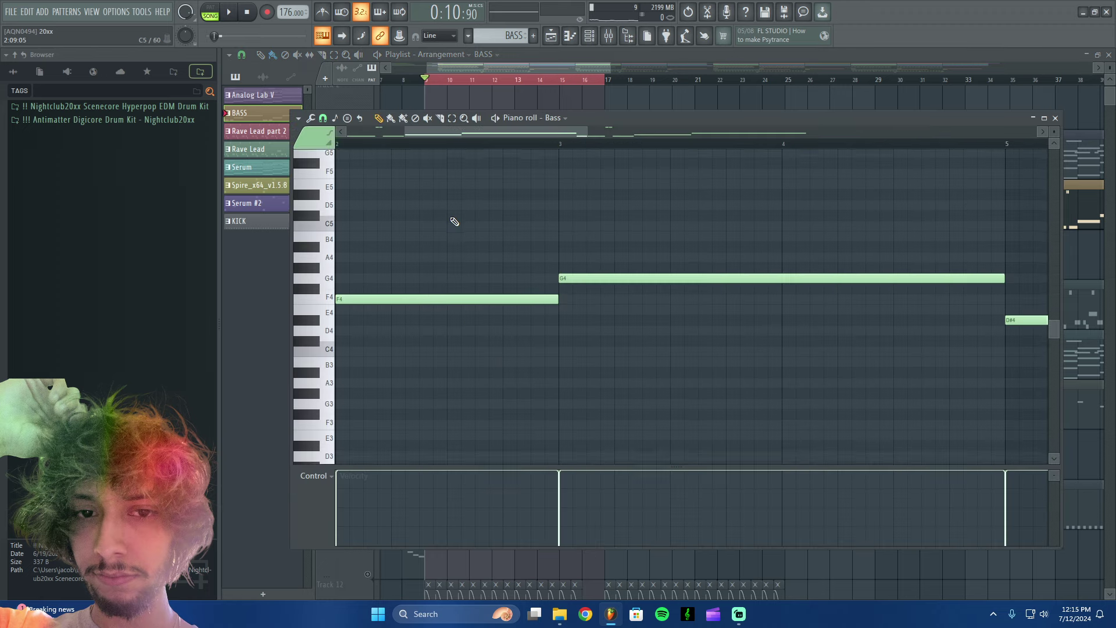
scroll(486, 169, "down", 3)
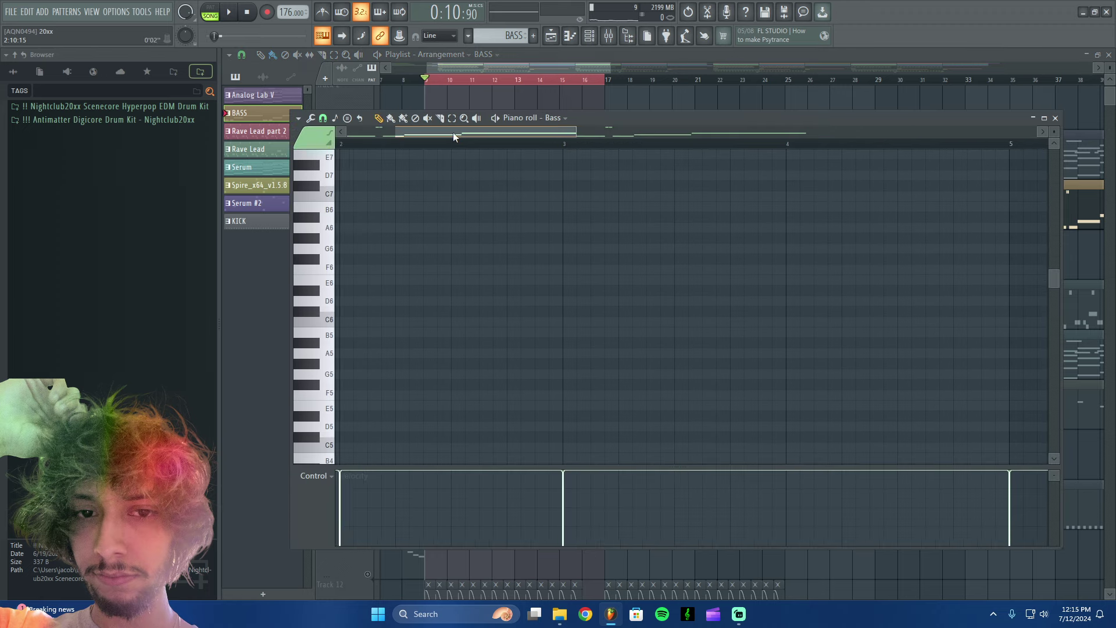
scroll(456, 138, "left", 2)
scroll(456, 309, "down", 6)
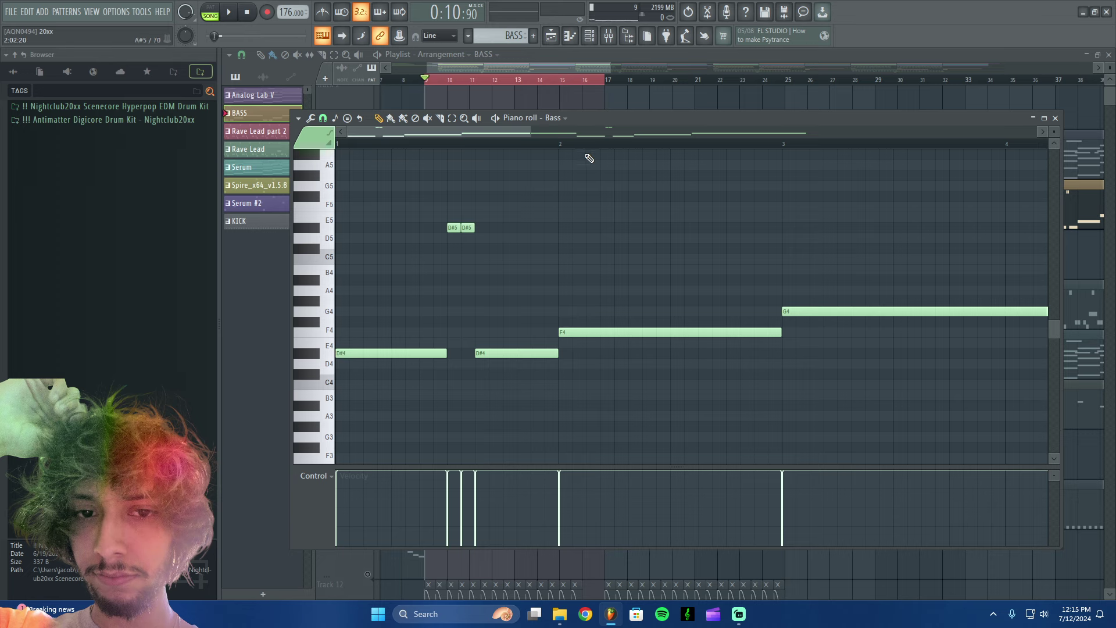
left_click_drag(528, 128, 662, 146)
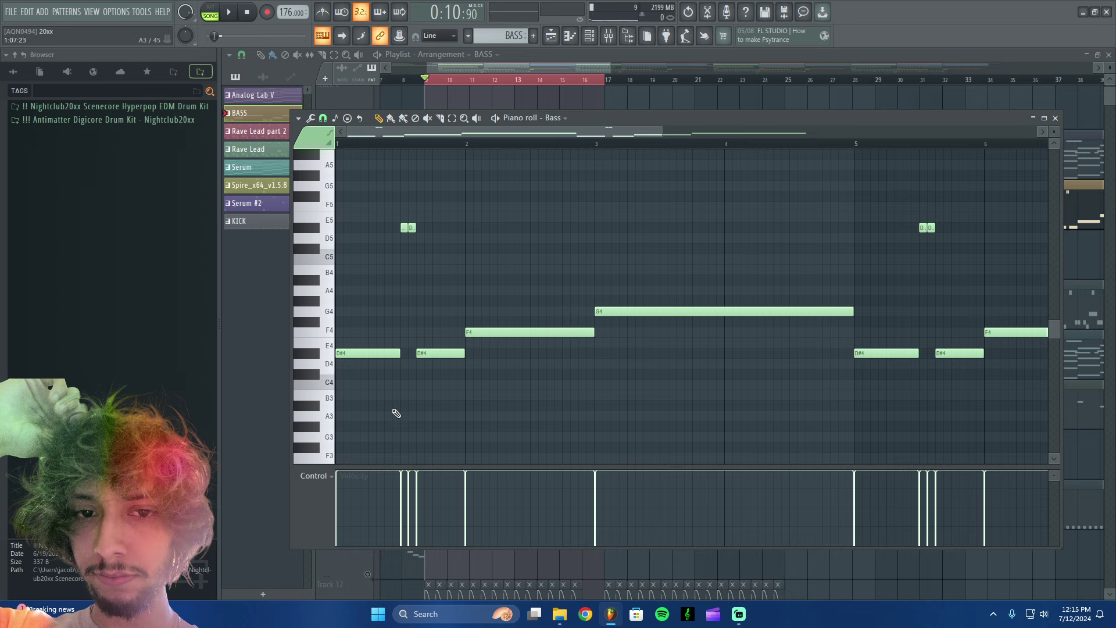
Close the Bass piano roll, solo Rave Lead as the current pattern, and play it briefly.
left_click(1055, 118)
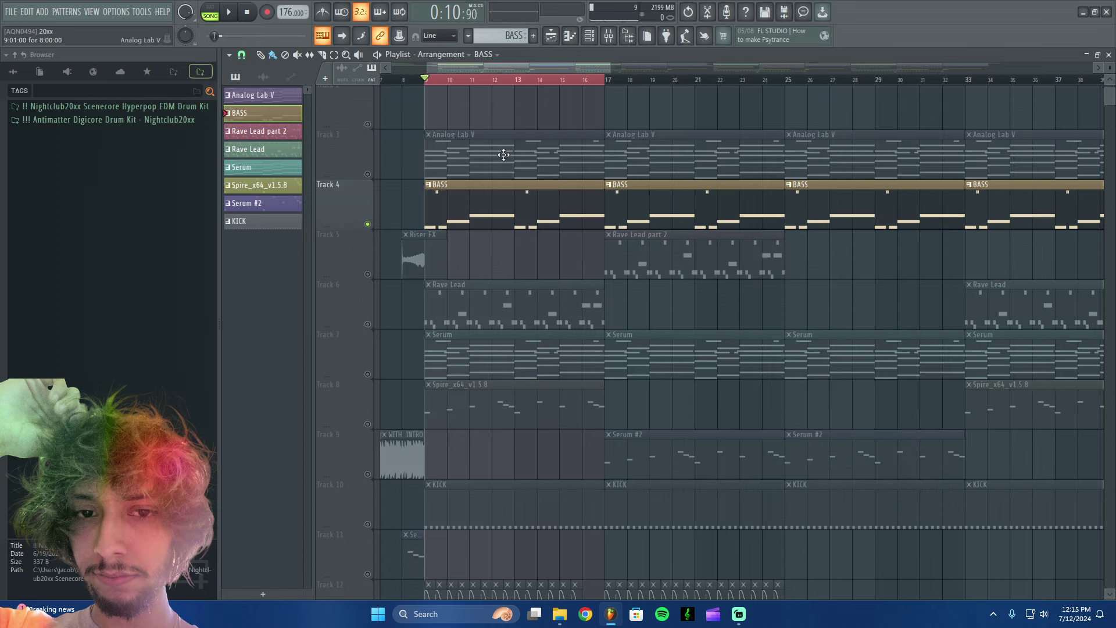
left_click(373, 326)
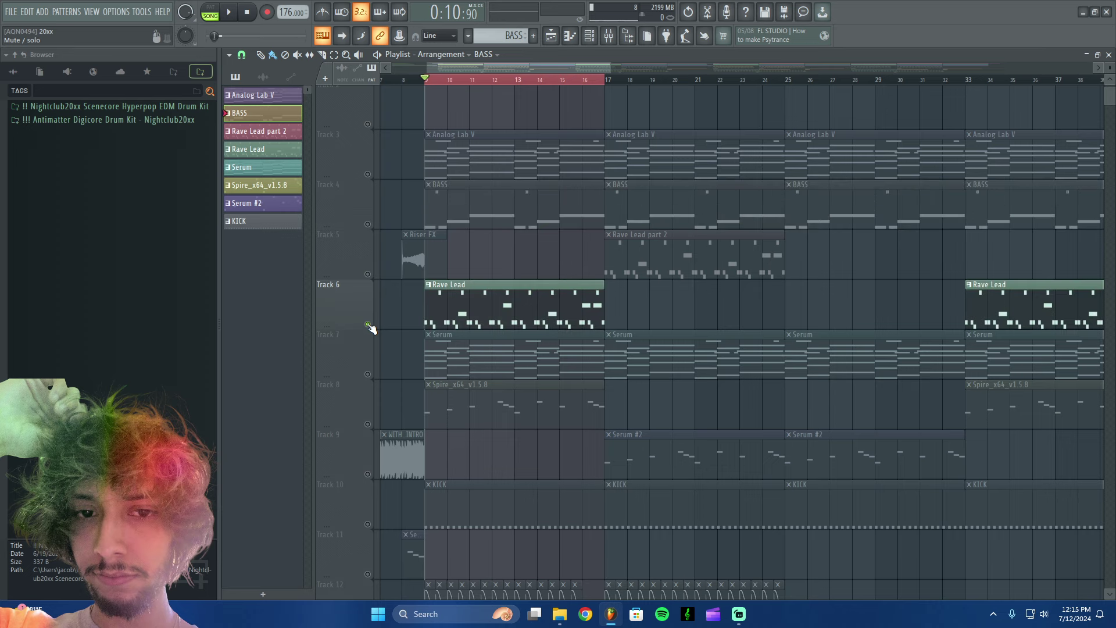
left_click(490, 303)
key("space")
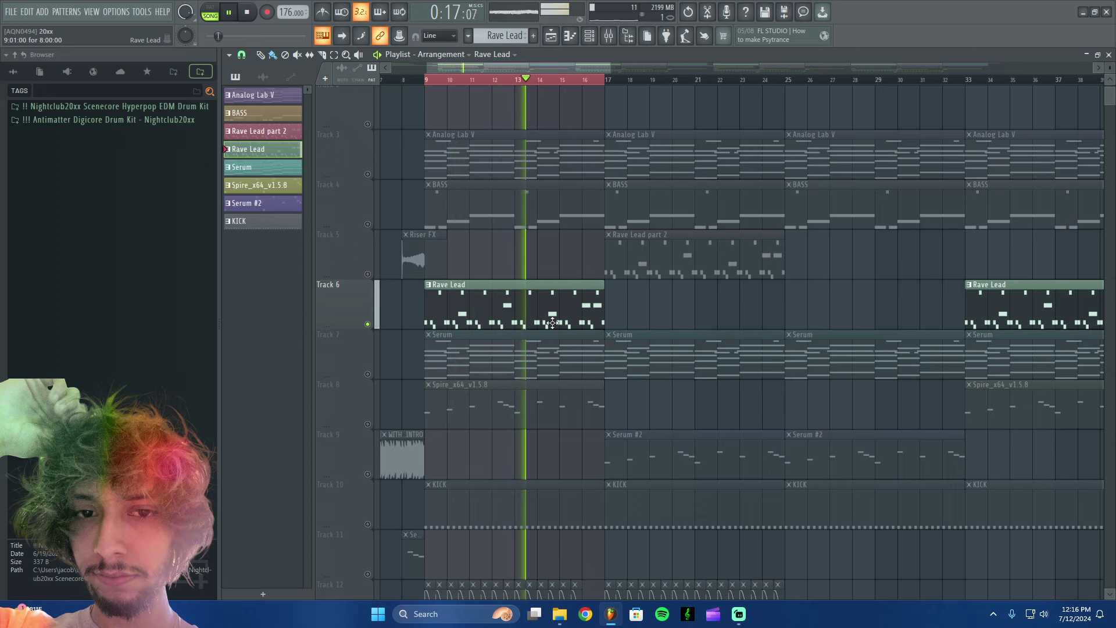
key("space")
Inspect mixer Insert 22 with ShaperBox 3, then return to the playlist.
key("F6")
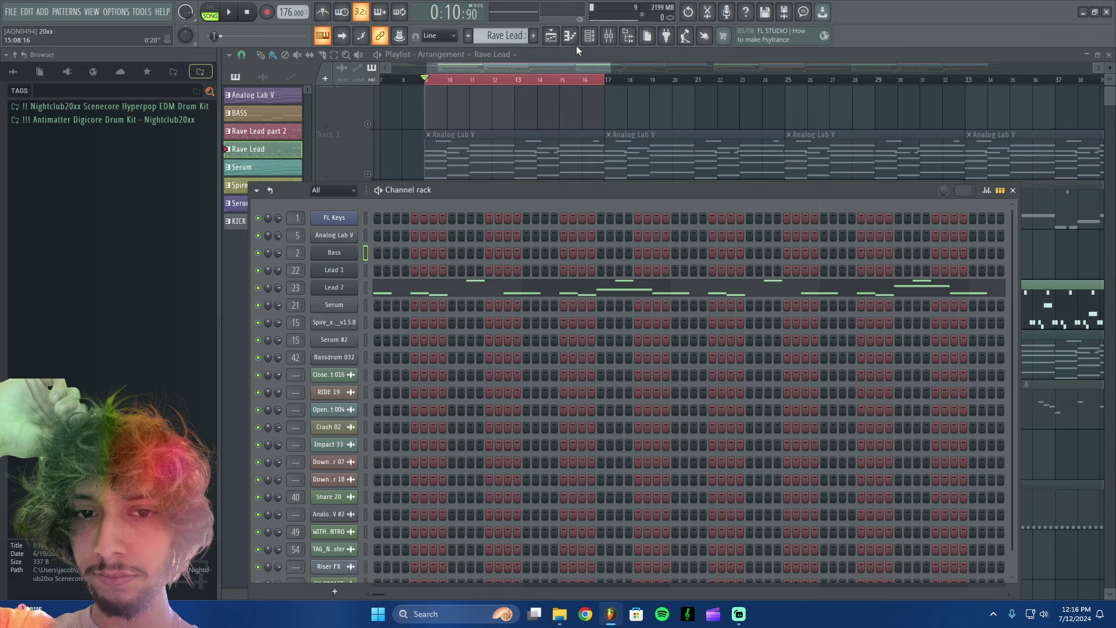
left_click(589, 36)
left_click(609, 36)
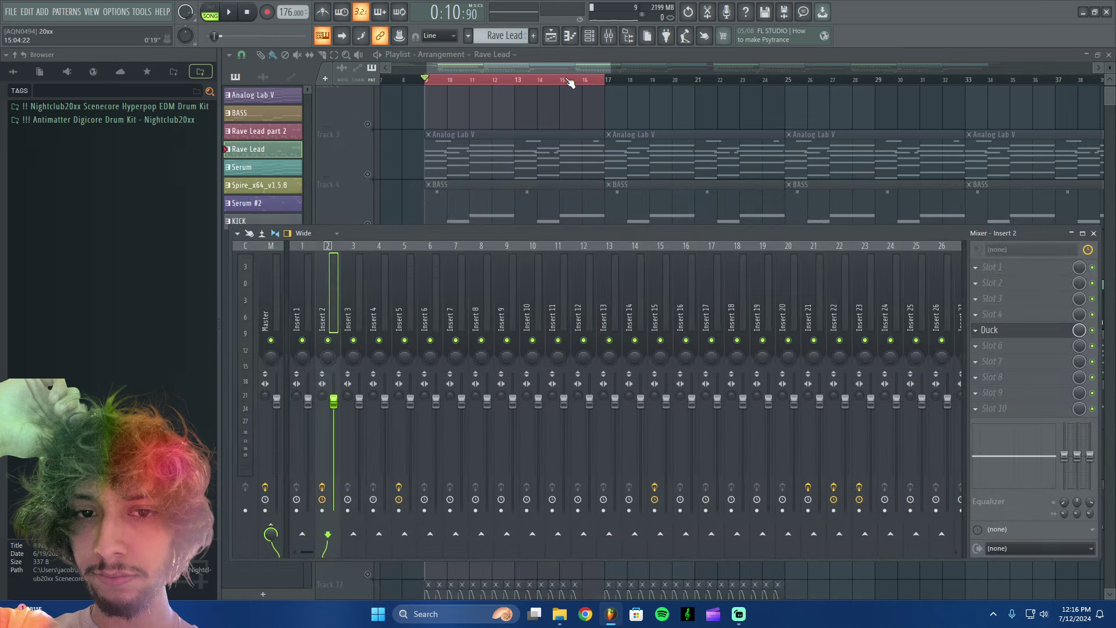
left_click(590, 37)
left_click(590, 37)
left_click(831, 271)
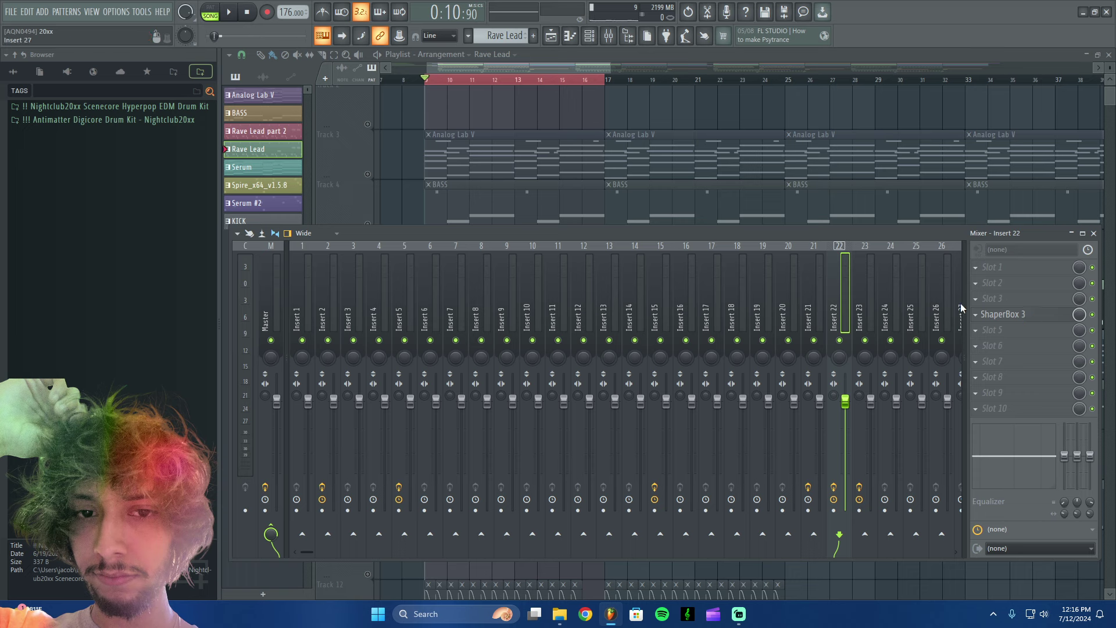
left_click(479, 67)
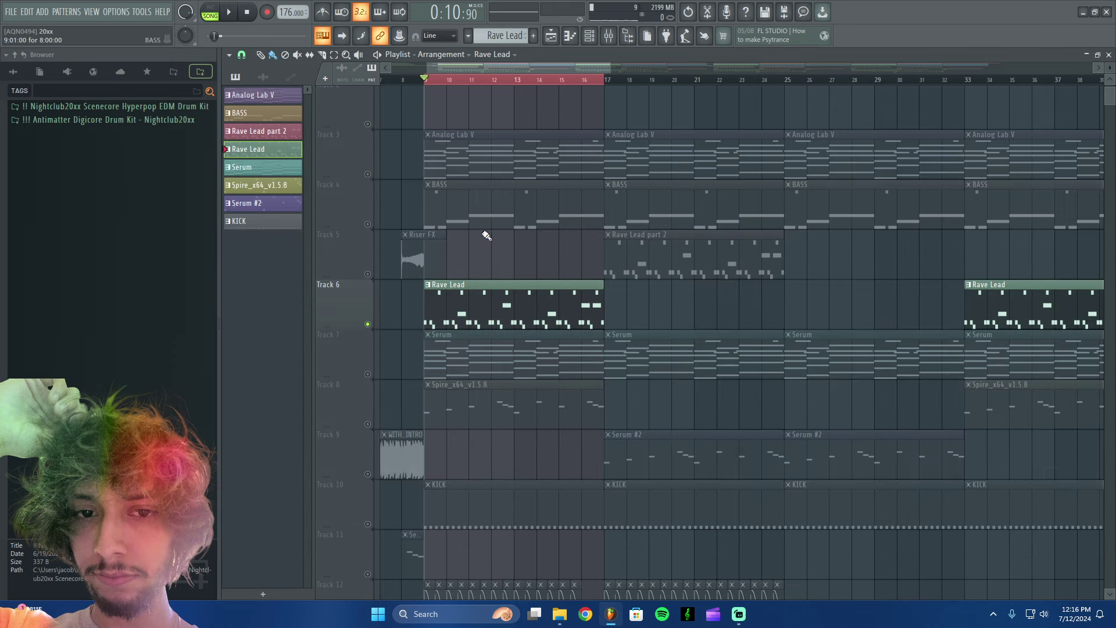
Solo Track 7's Serum clips and play them briefly.
left_click(370, 376)
key("space")
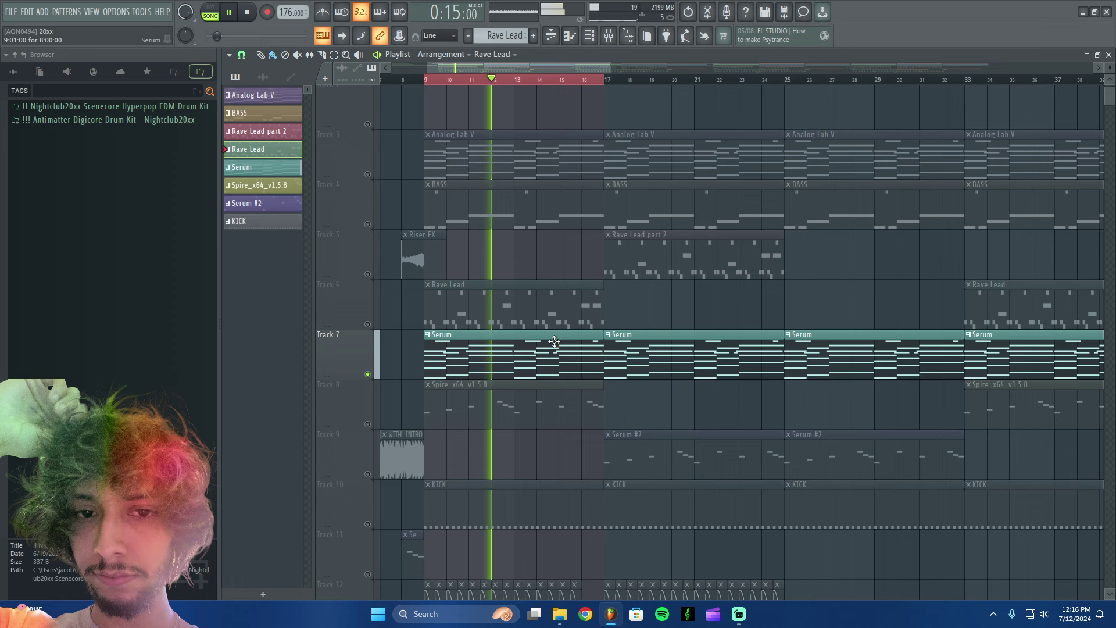
key("space")
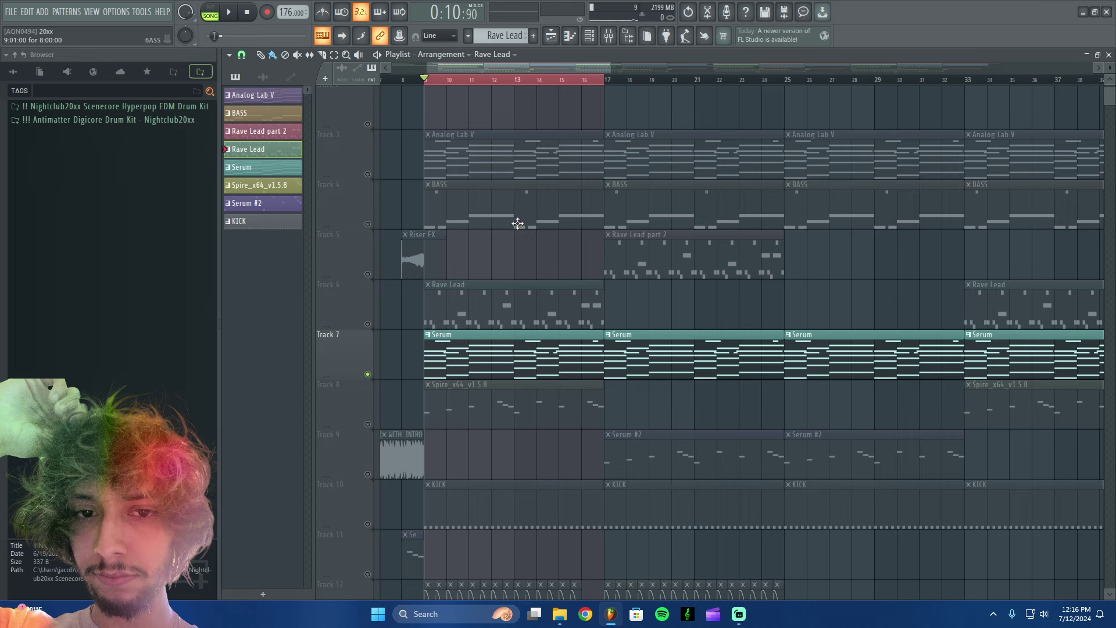
scroll(517, 224, "down", 2)
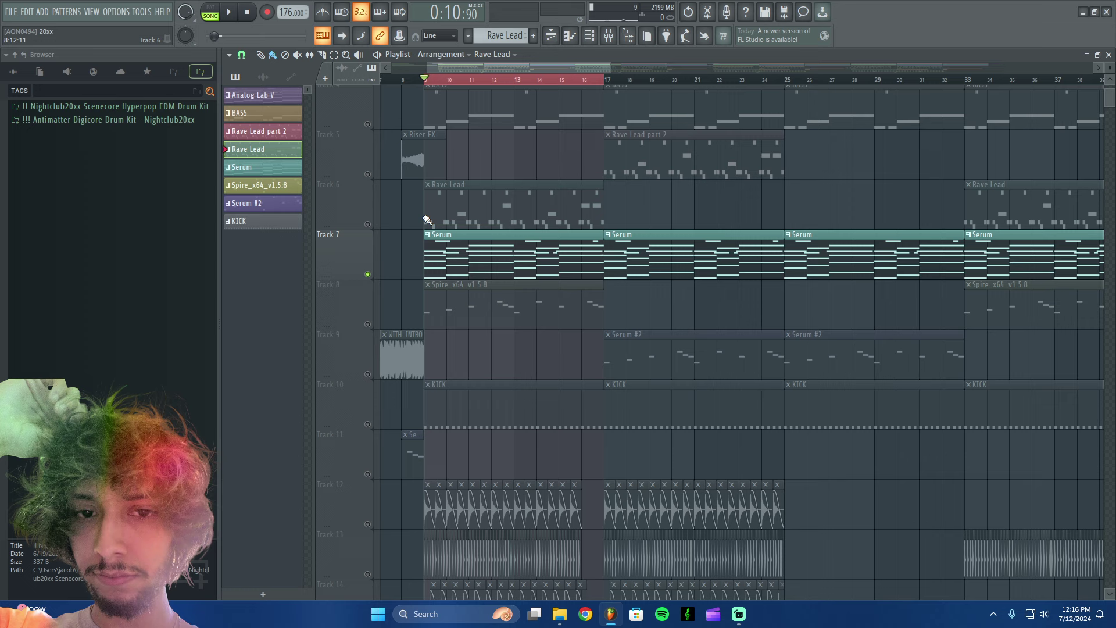
Solo Track 8, play the Spire clips alone, and make Spire_x64_v1.5.8 the current pattern.
left_click(368, 327)
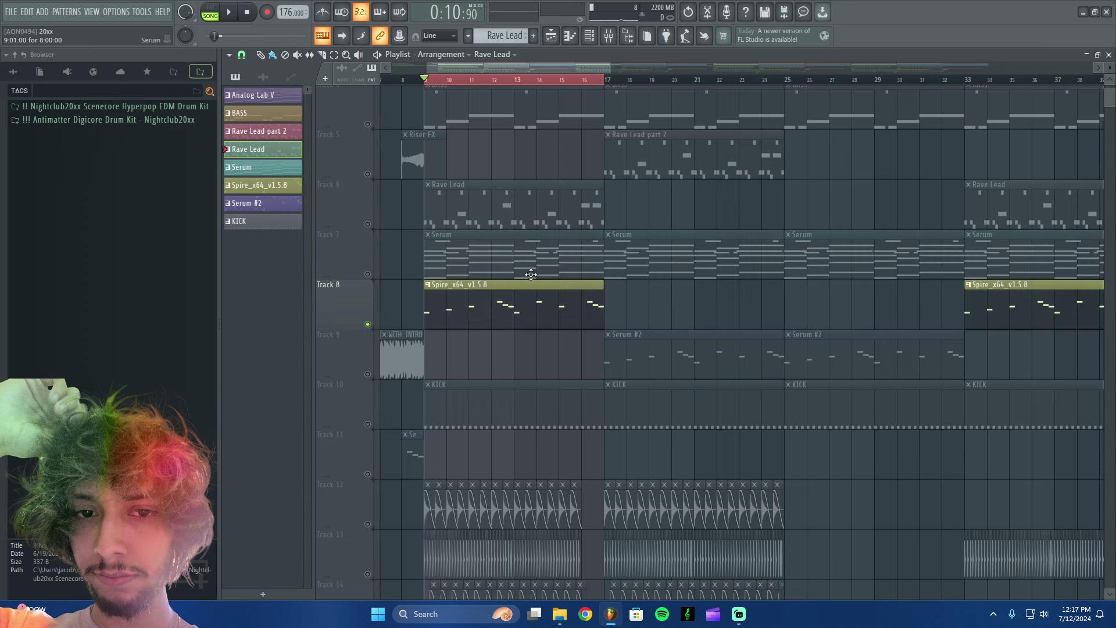
key("space")
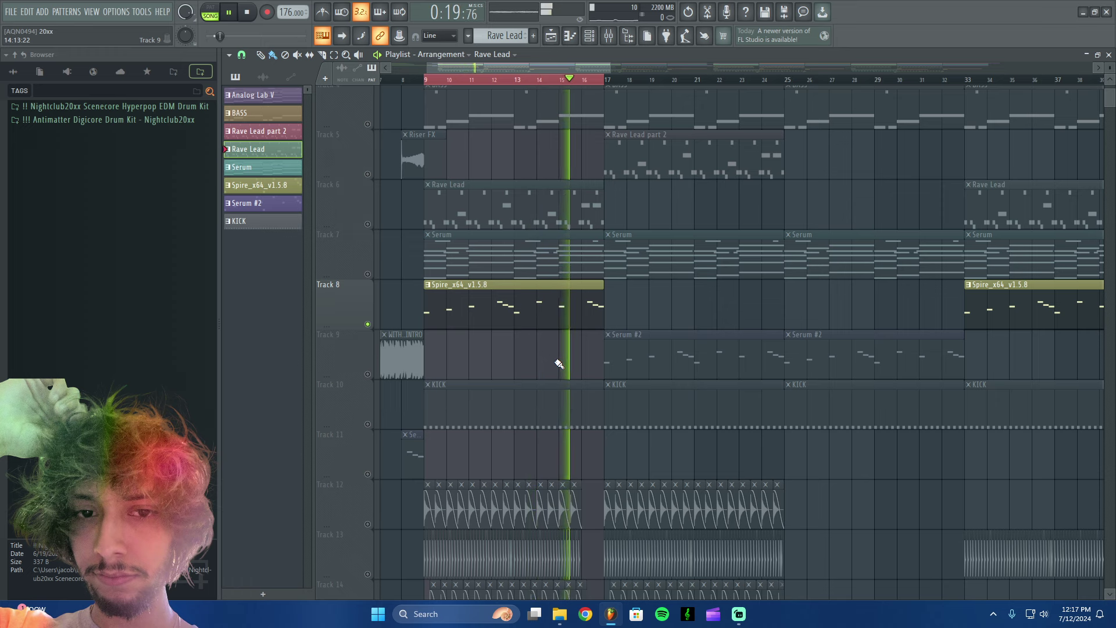
key("space")
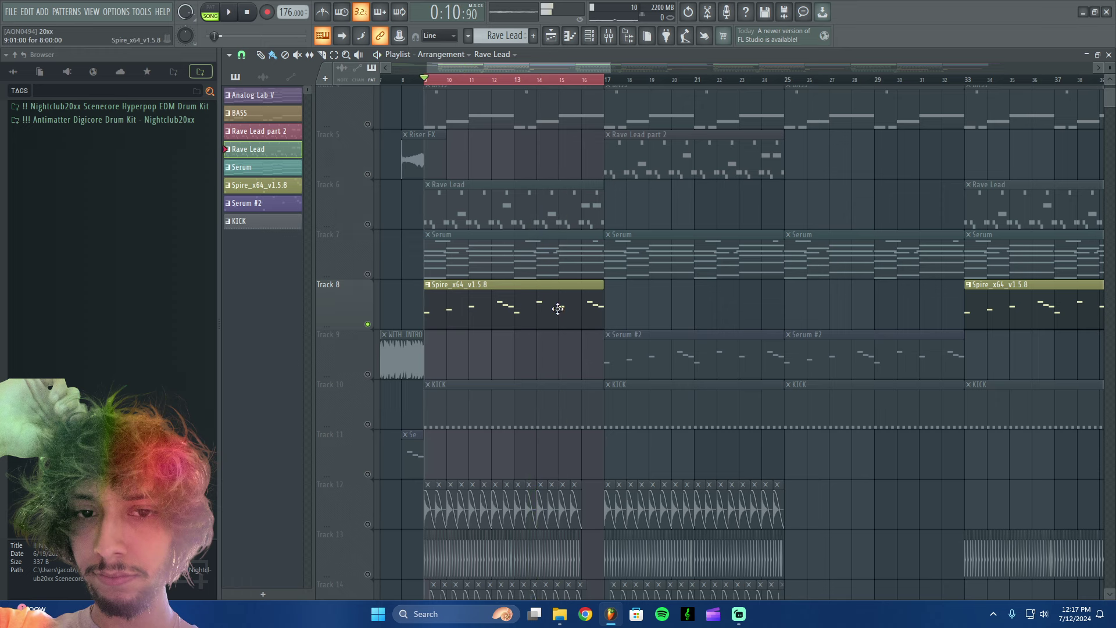
left_click(461, 305)
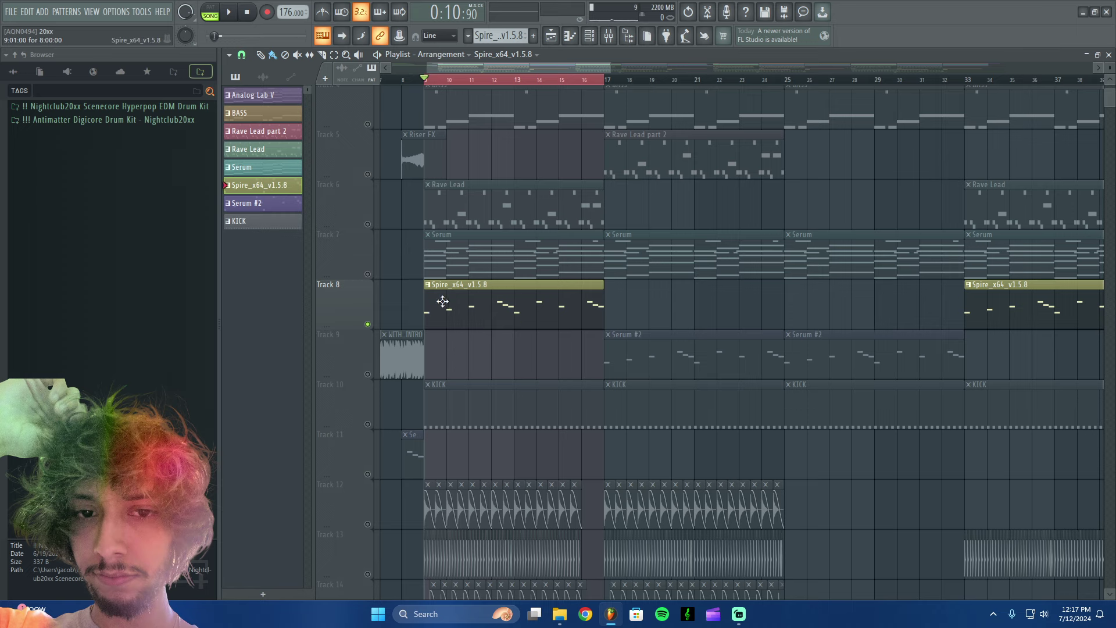
Release Track 8's solo and select bars 17–24 as the time range.
scroll(504, 279, "down", 2)
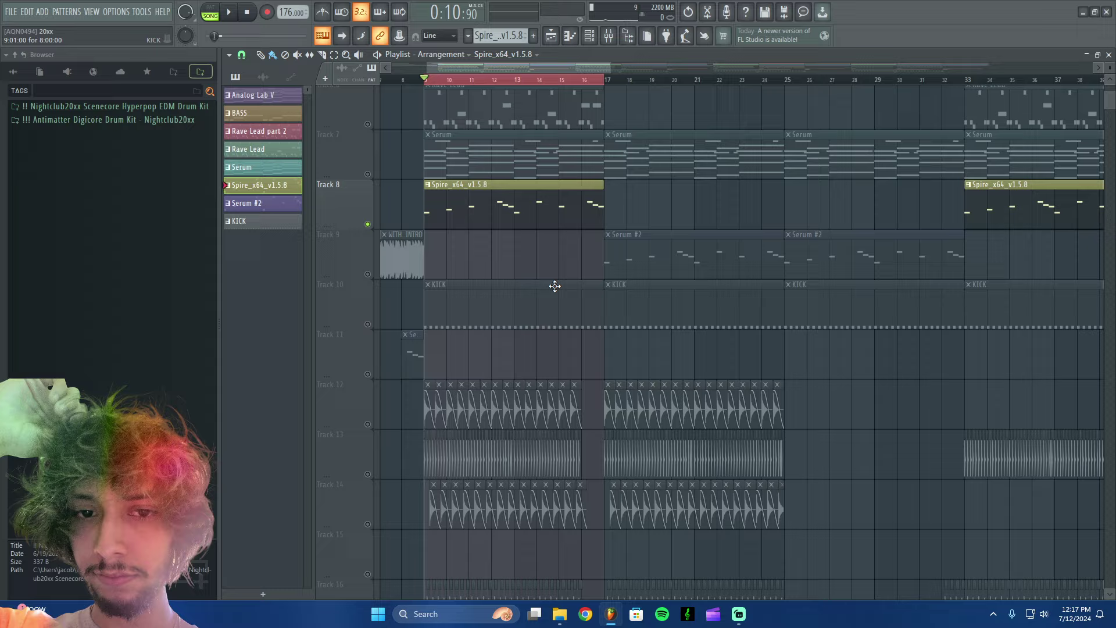
scroll(553, 287, "up", 3)
right_click(367, 373)
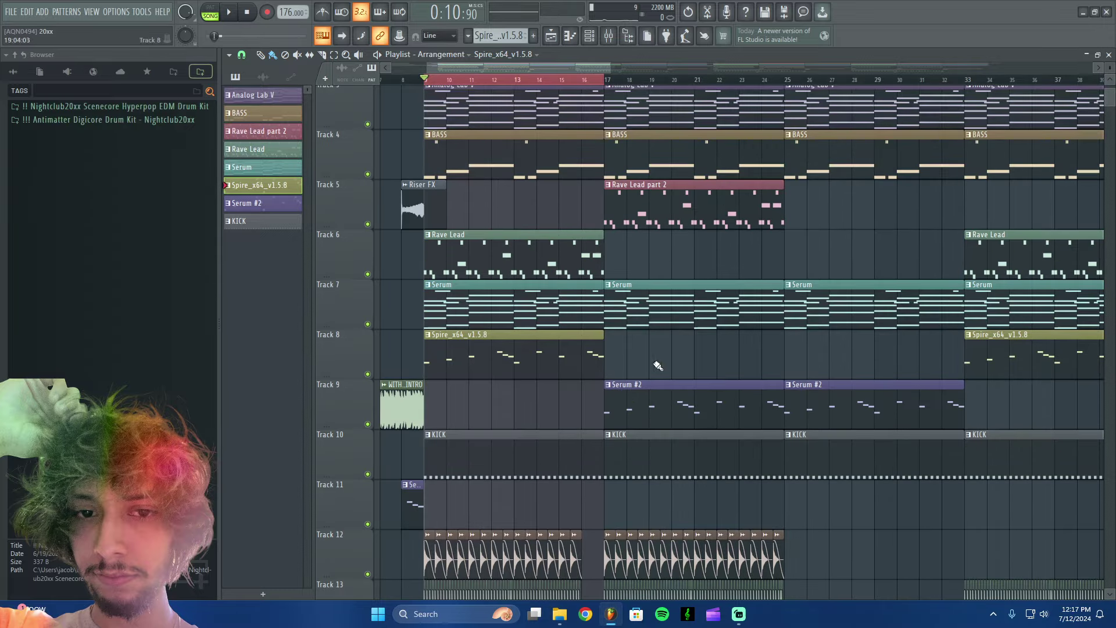
scroll(704, 248, "up", 1)
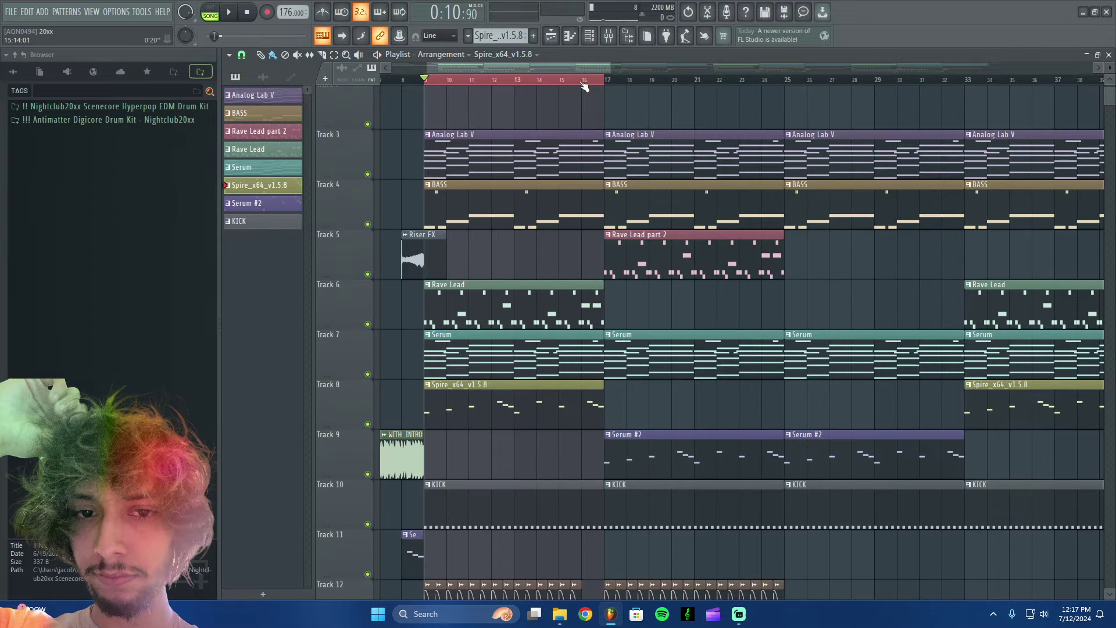
left_click_drag(602, 82, 785, 82)
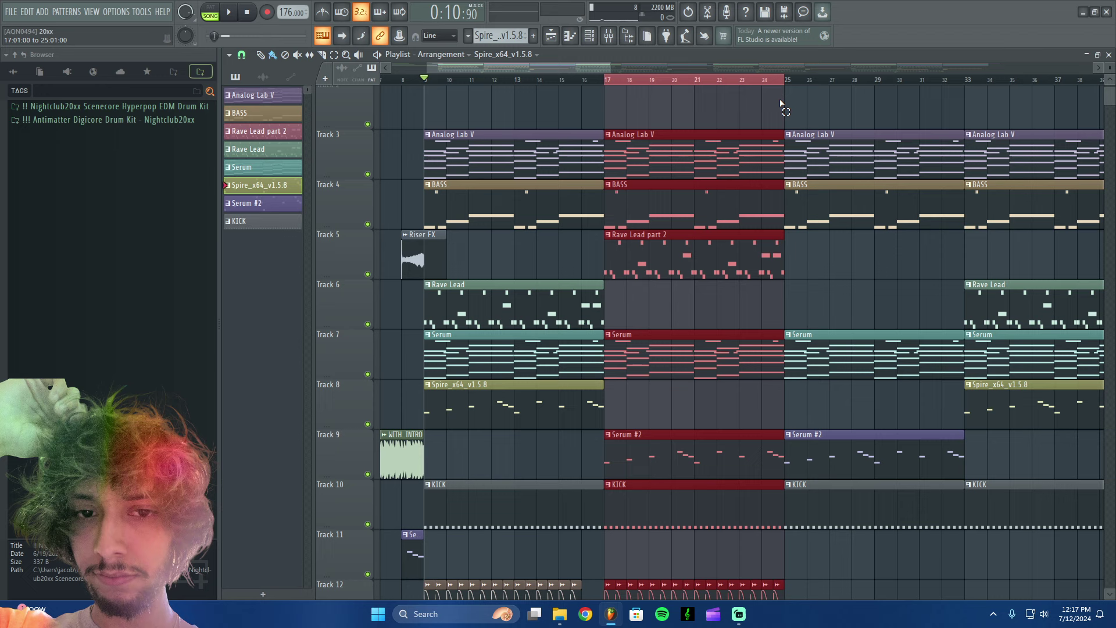
left_click(367, 274, "ctrl")
left_click(834, 272)
right_click(833, 272)
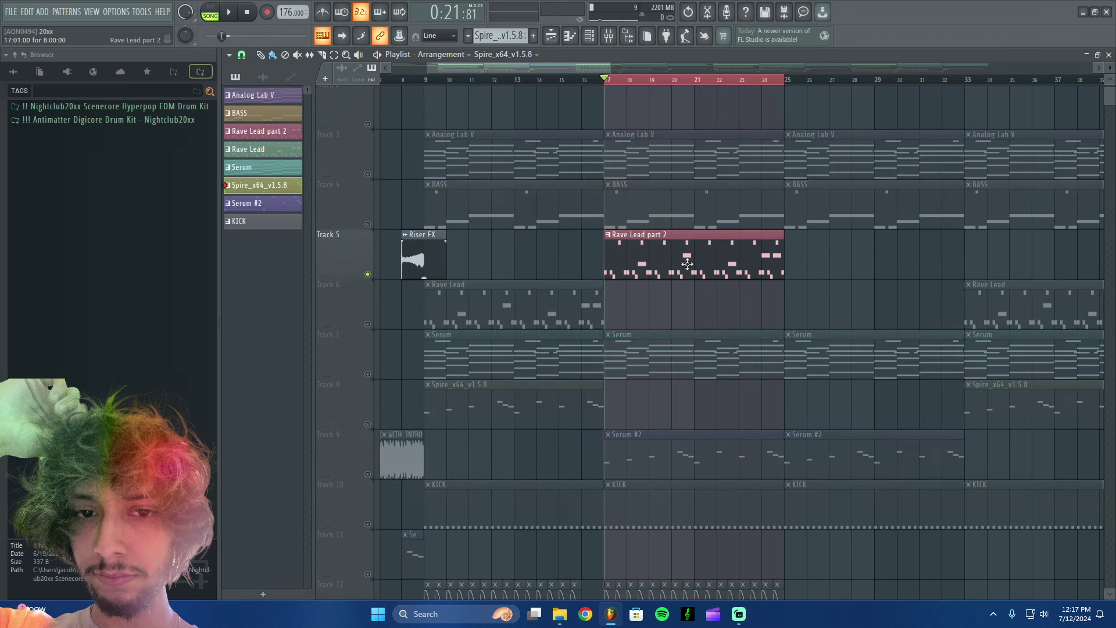
key("space")
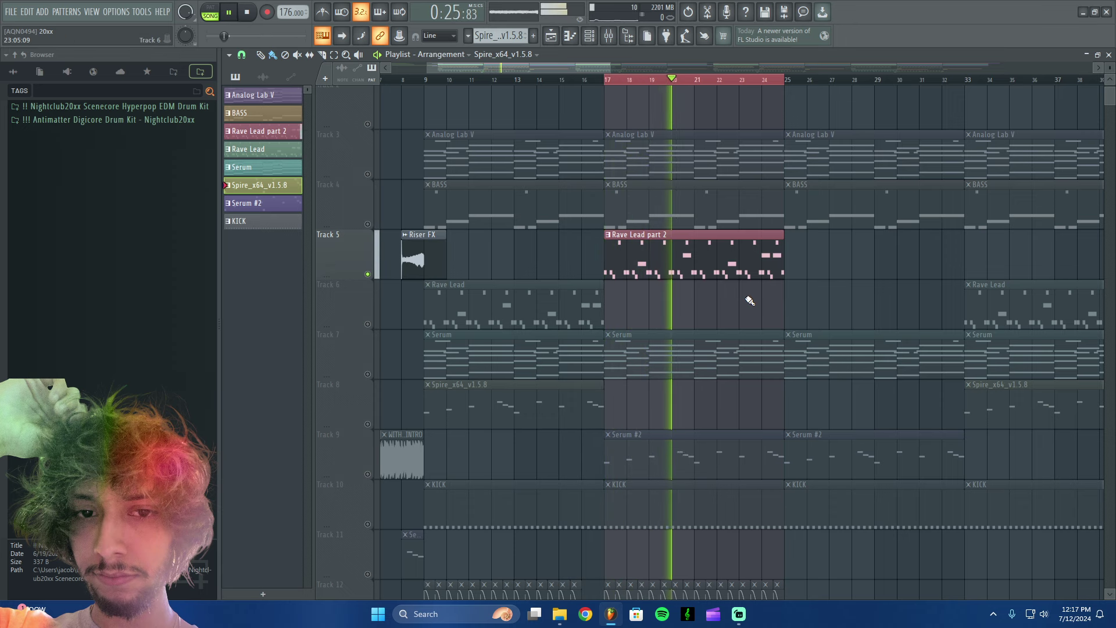
key("space")
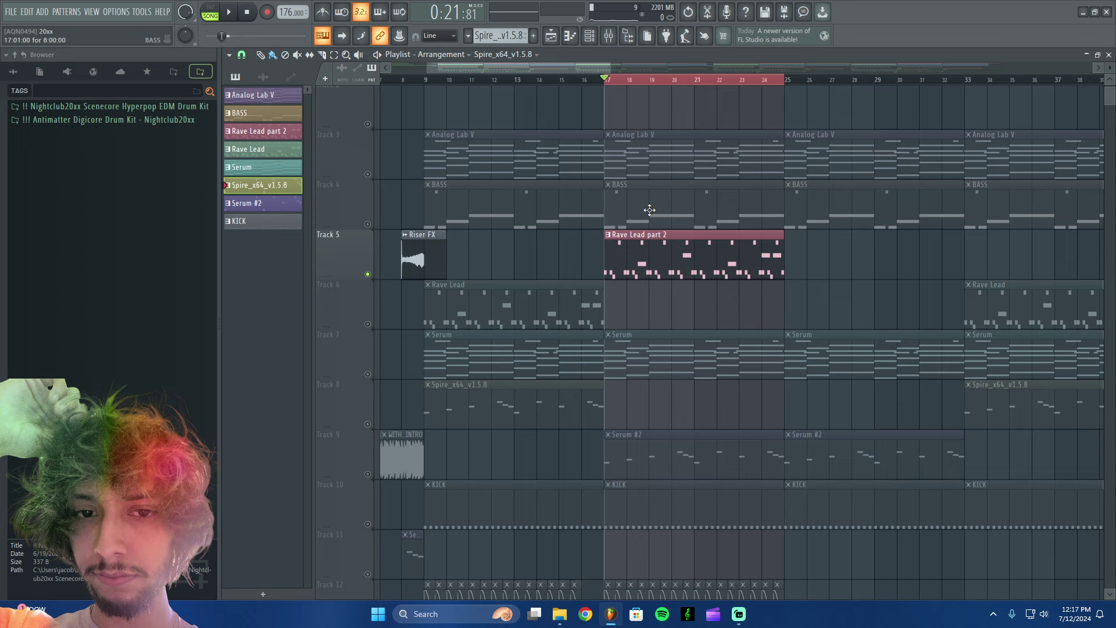
right_click(367, 274)
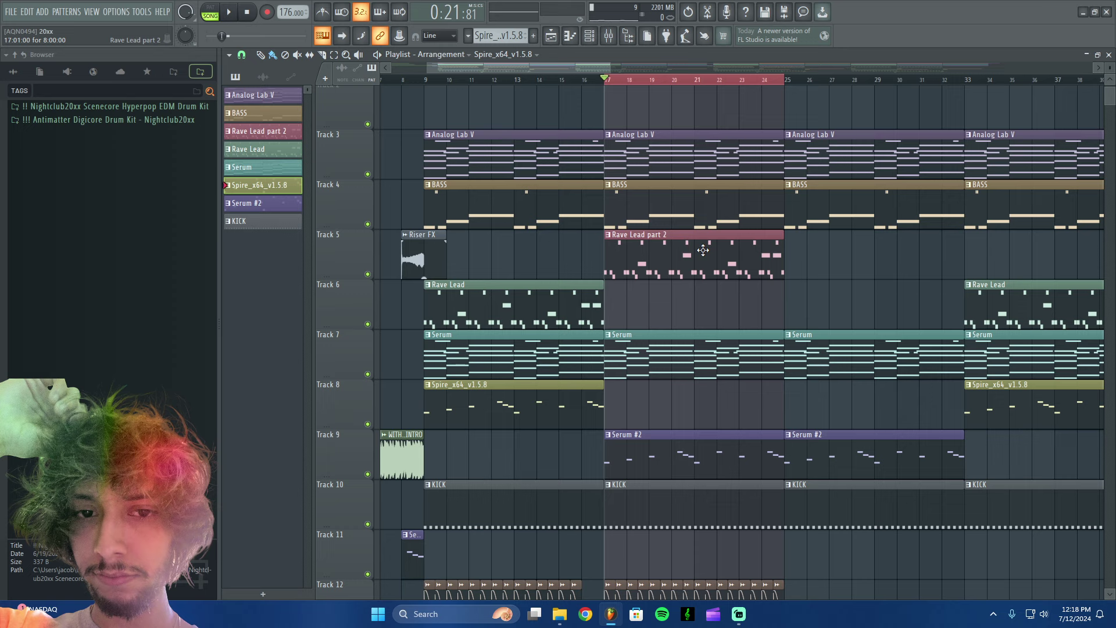
scroll(612, 223, "down", 1)
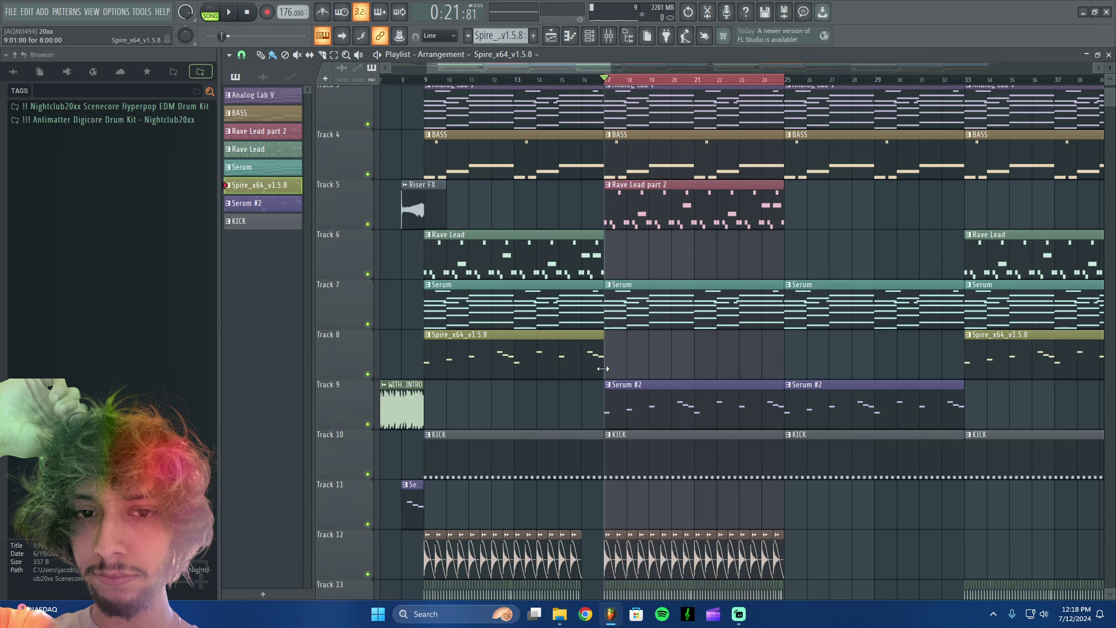
left_click(689, 409)
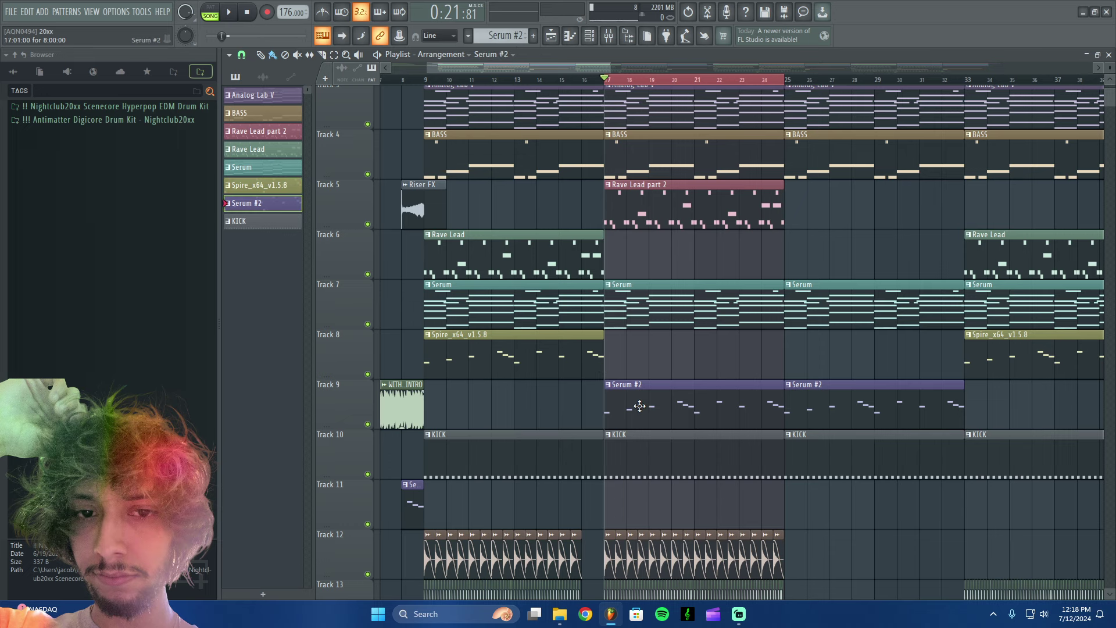
left_click(367, 424, "ctrl")
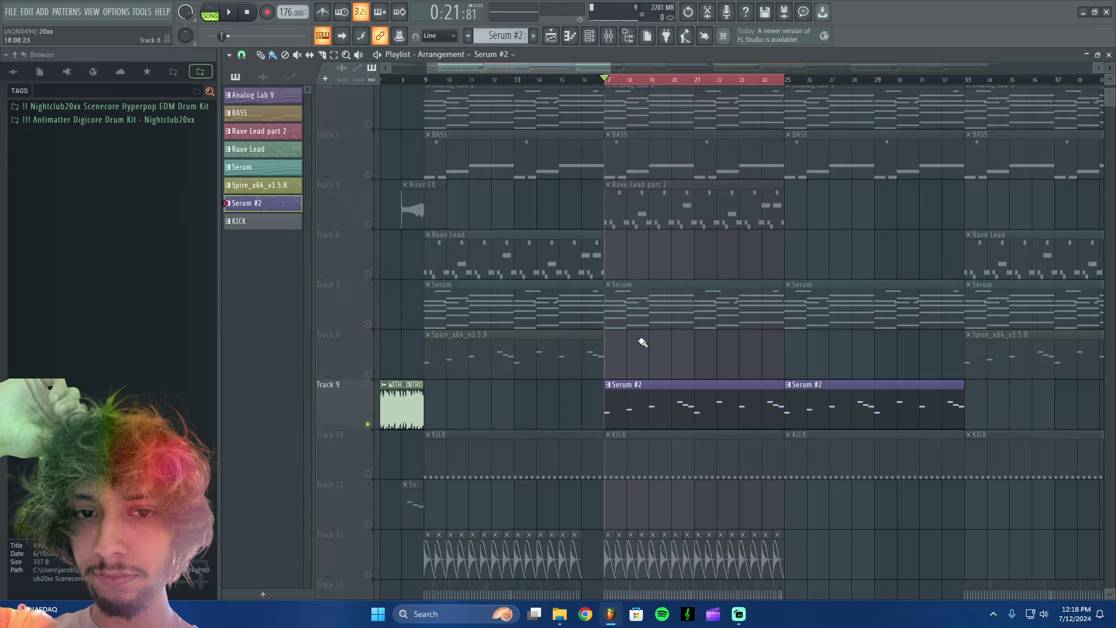
key("space")
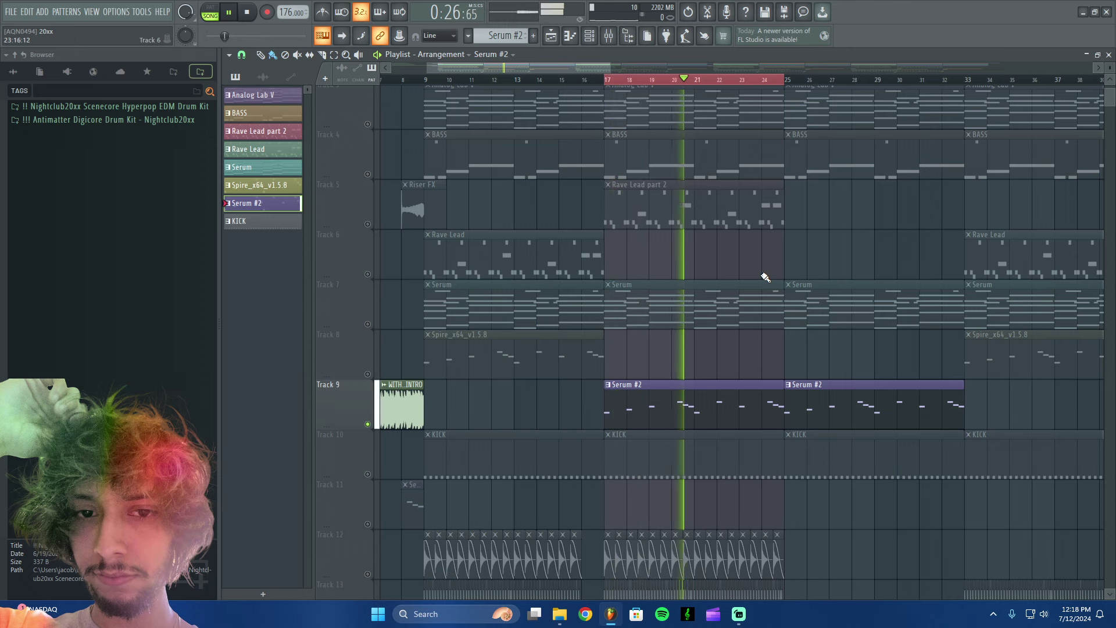
key("space")
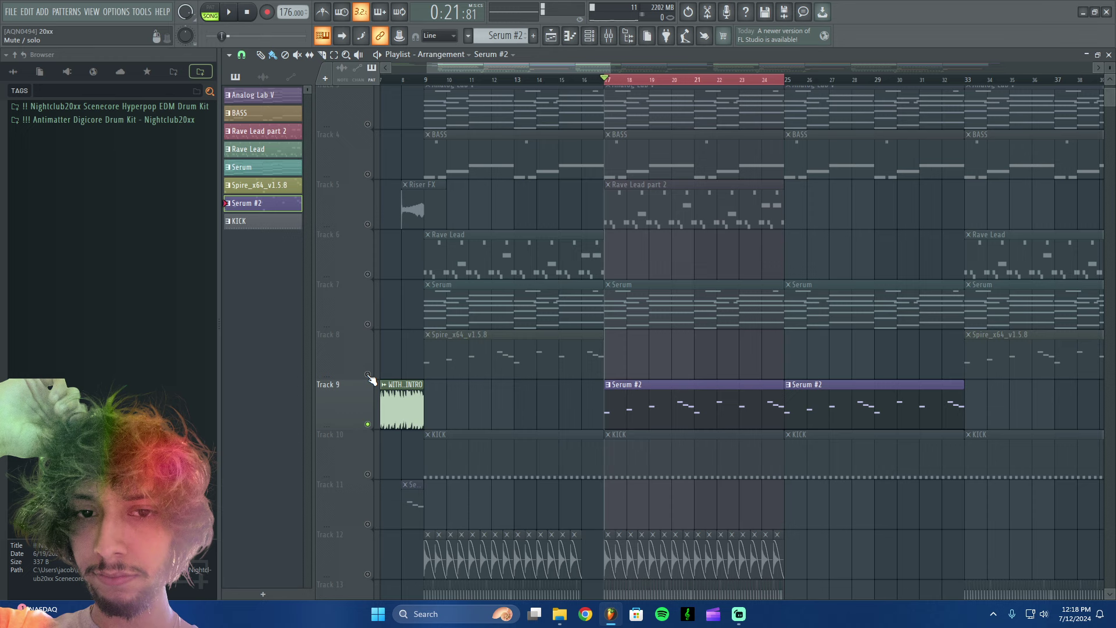
key("Up")
left_click(426, 82)
key("space")
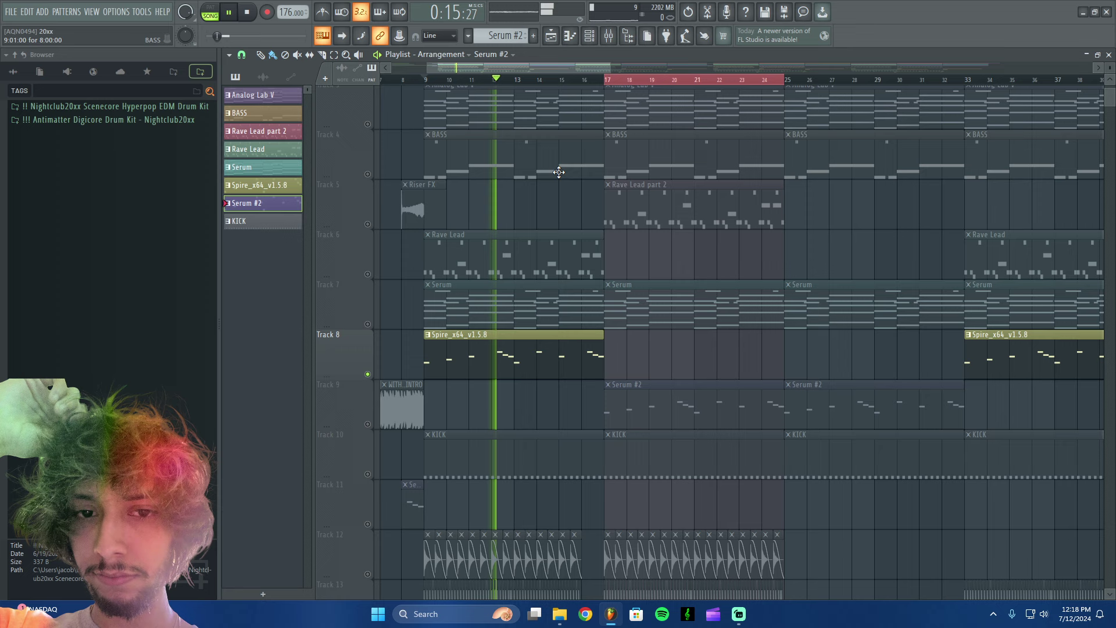
key("space")
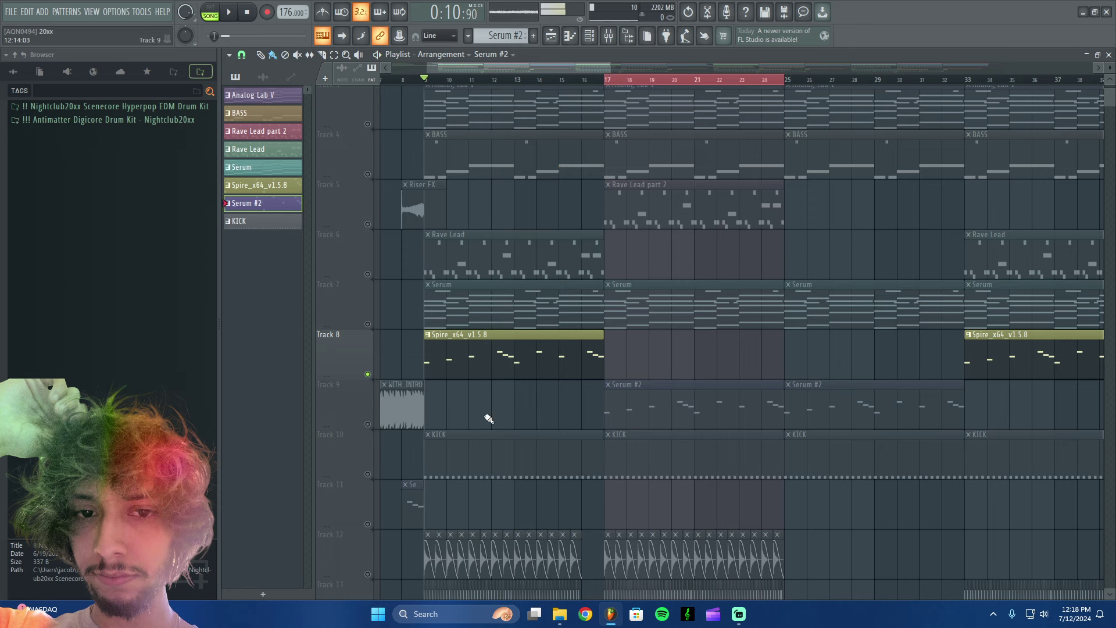
right_click(368, 373)
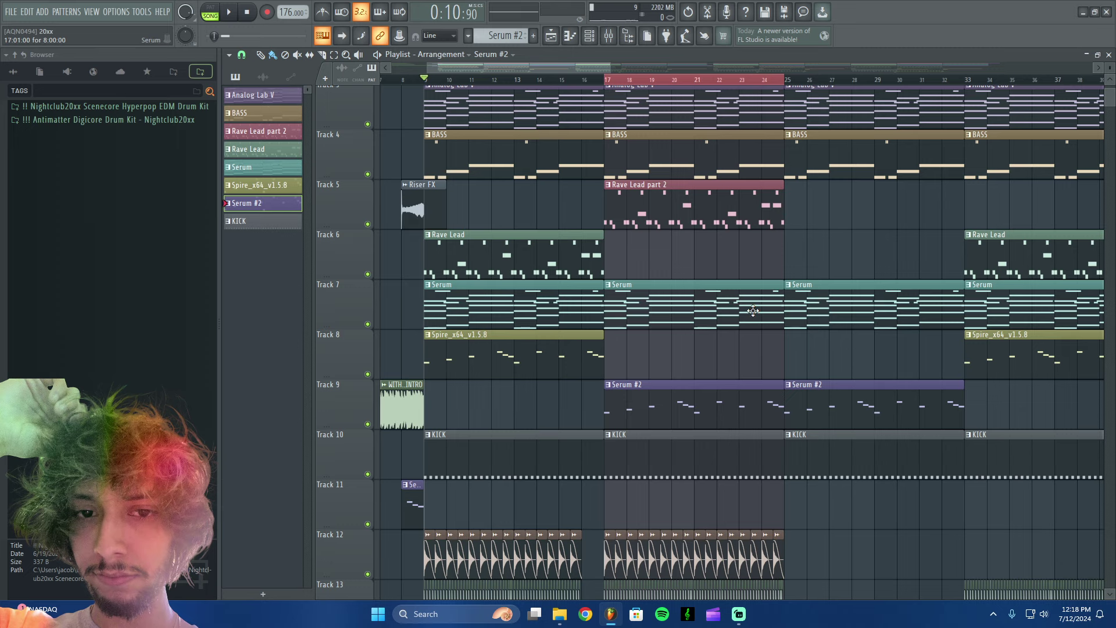
Zoom the playlist out to bars 7–48 and scroll down to Tracks 11–20.
scroll(752, 311, "up", 1)
scroll(753, 311, "down", 1)
scroll(753, 311, "up", 1)
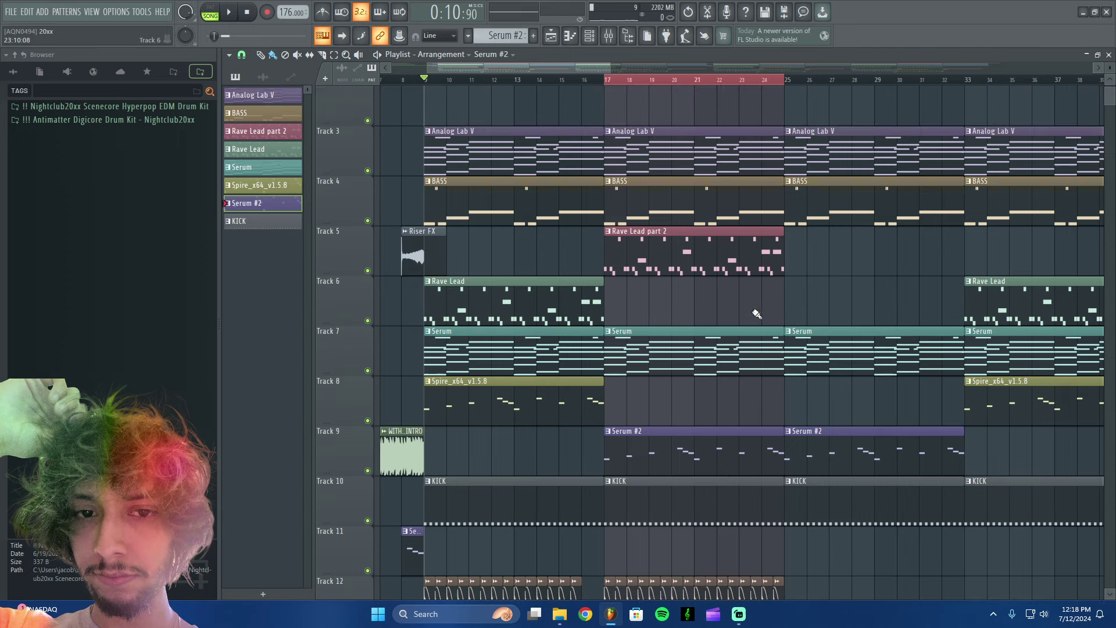
left_click_drag(608, 66, 667, 66)
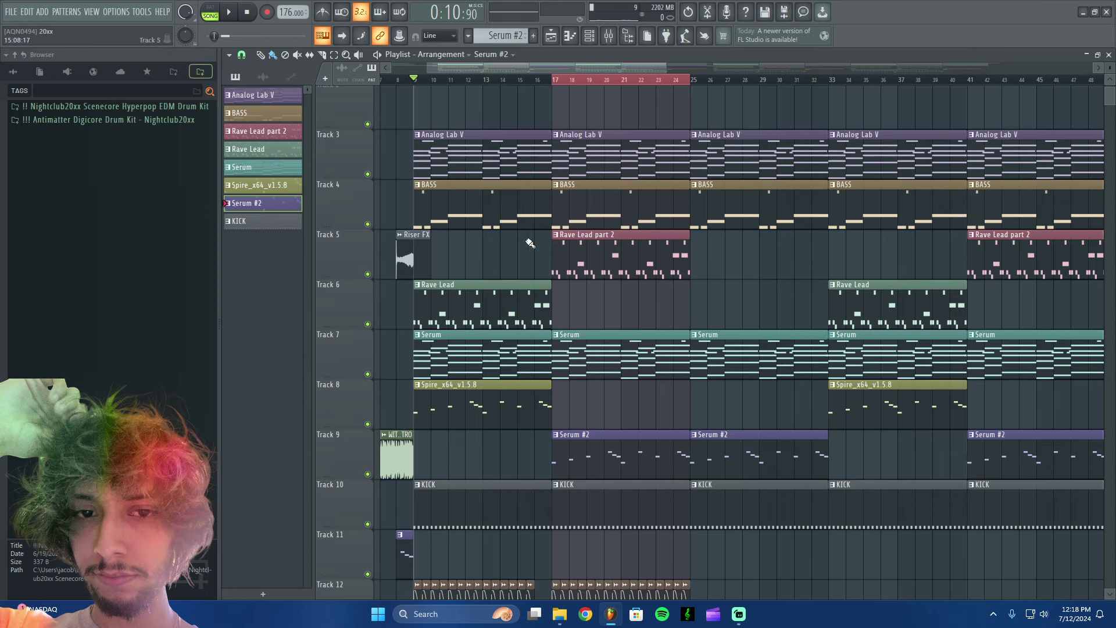
scroll(535, 199, "down", 4)
scroll(572, 182, "down", 1)
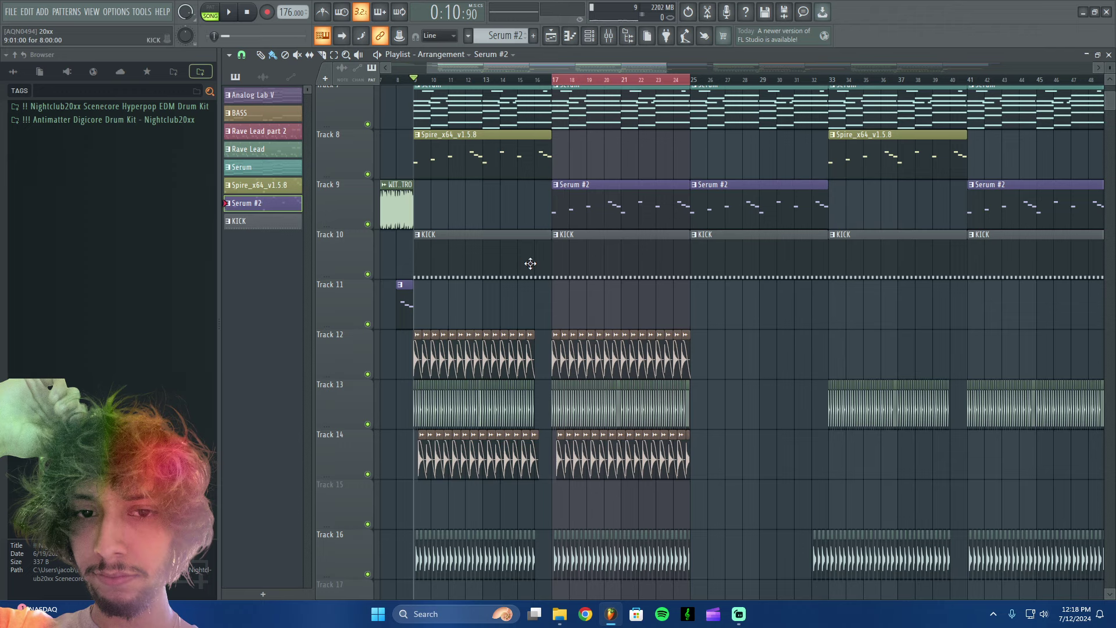
scroll(523, 286, "up", 2)
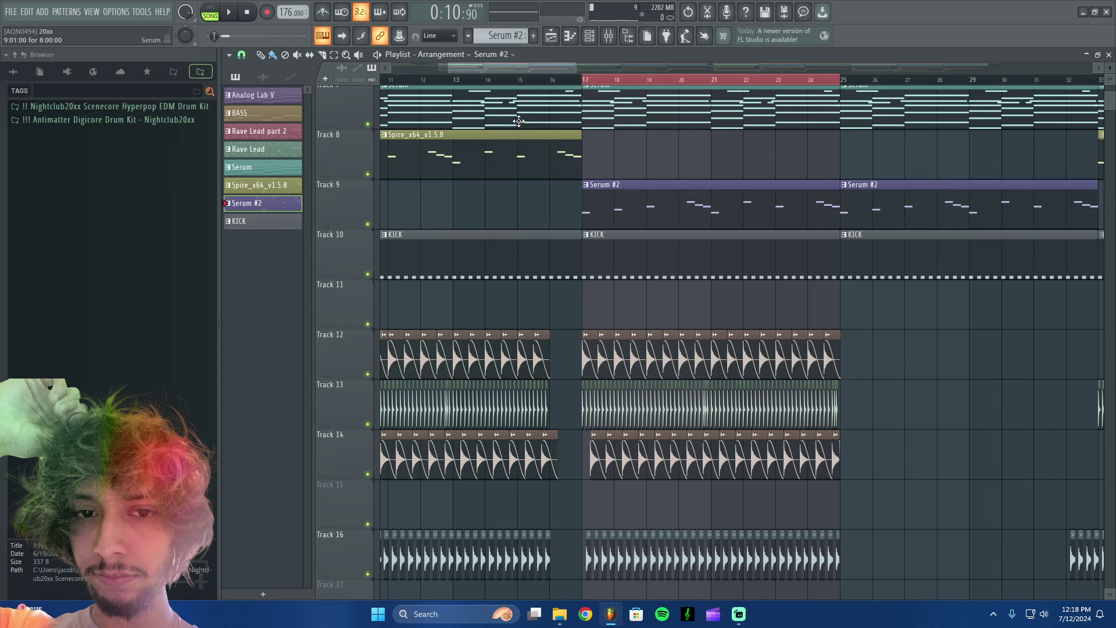
mouse_move(514, 72)
left_mouse_down()
mouse_move(492, 72)
mouse_move(549, 71)
mouse_move(531, 71)
left_mouse_up()
Make KICK the current pattern and shift the view left to reveal the Serum #2 clip.
scroll(676, 259, "down", 1)
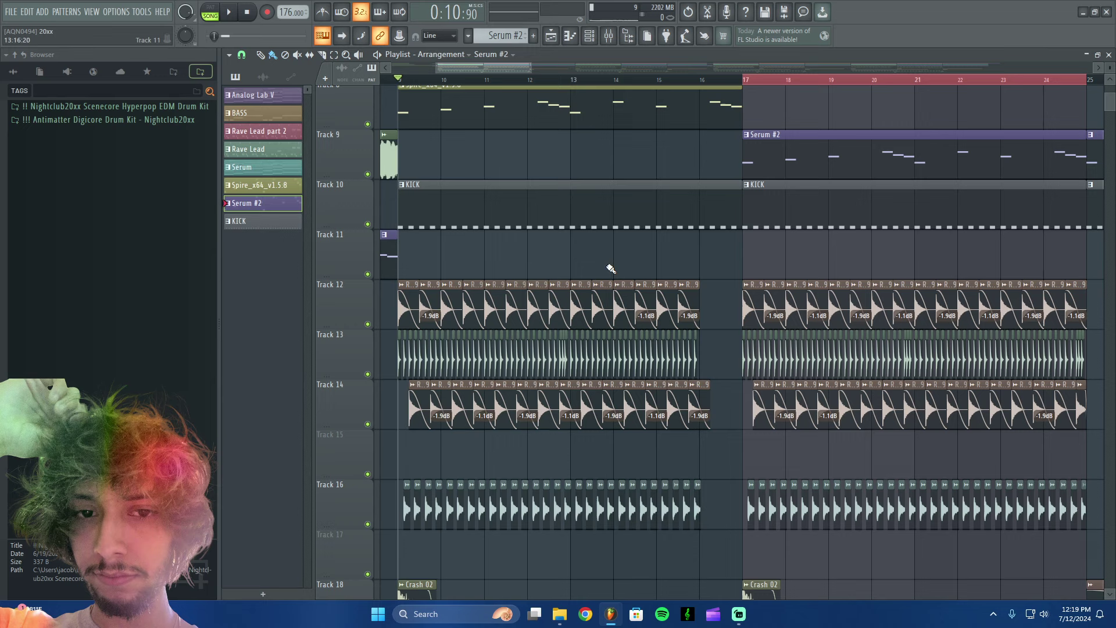
left_click(490, 202)
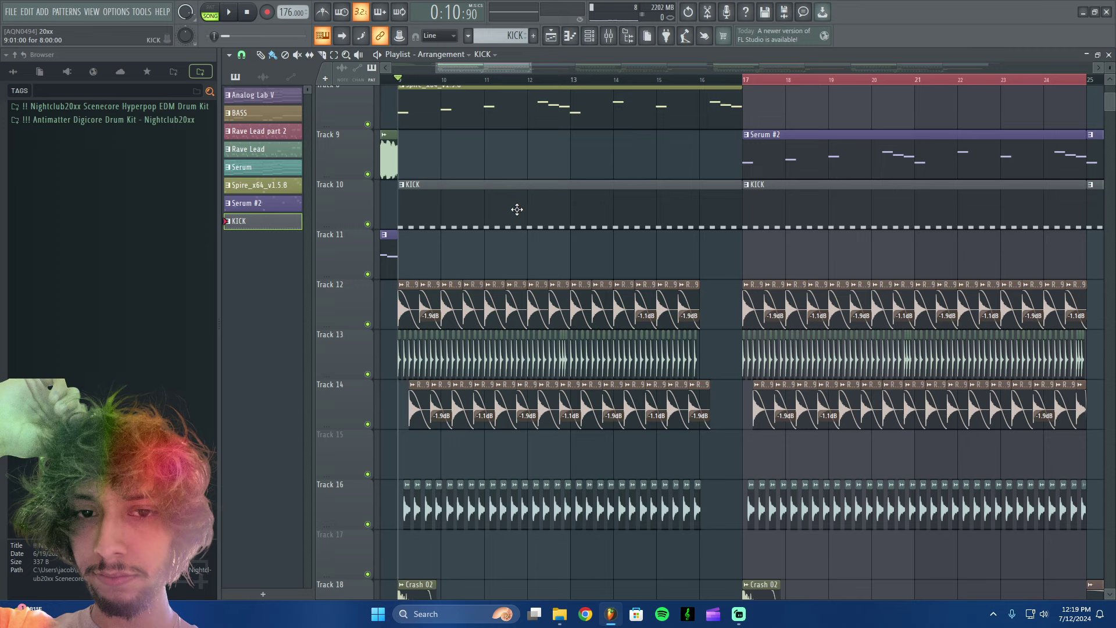
scroll(520, 208, "down", 1)
scroll(523, 208, "down", 1)
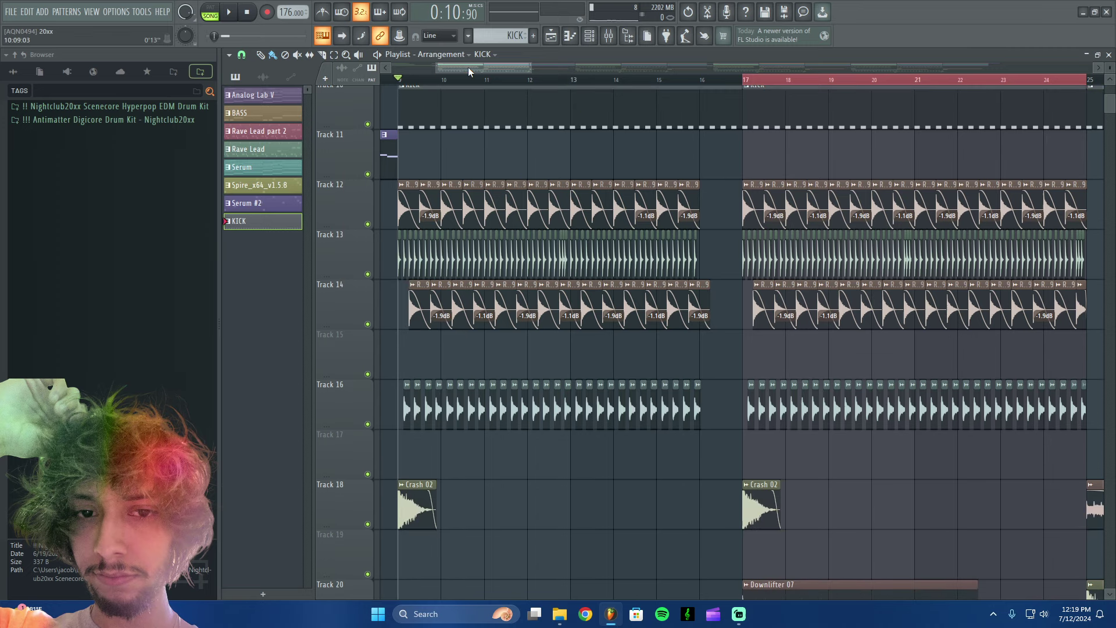
left_click_drag(469, 68, 460, 71)
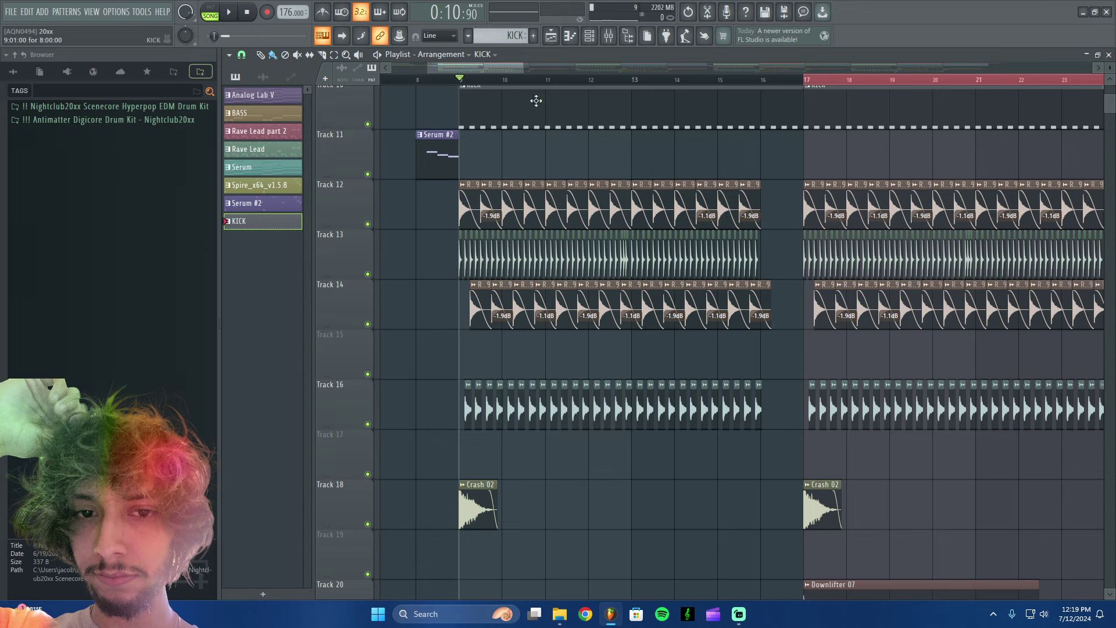
left_click(590, 37)
left_click(510, 69)
left_click(591, 37)
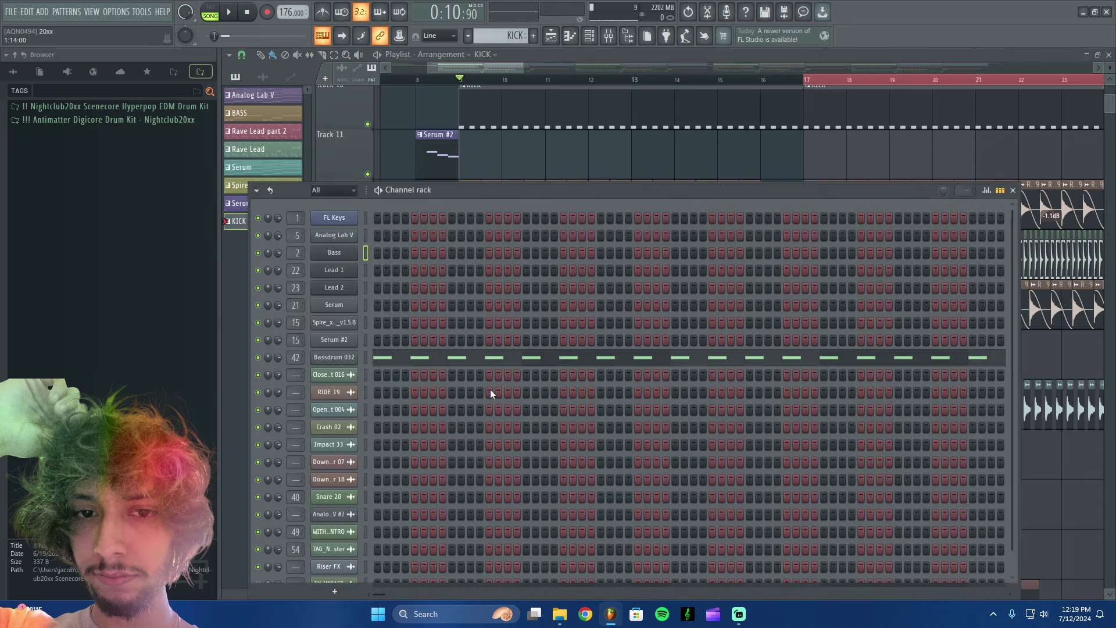
left_click(494, 69)
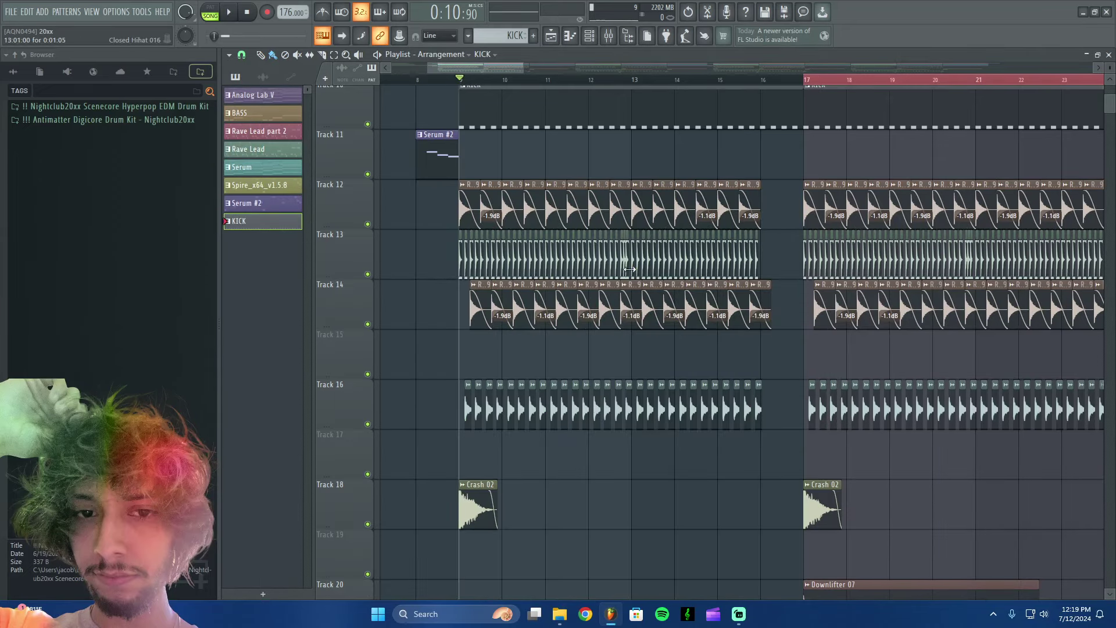
scroll(605, 250, "left", 5)
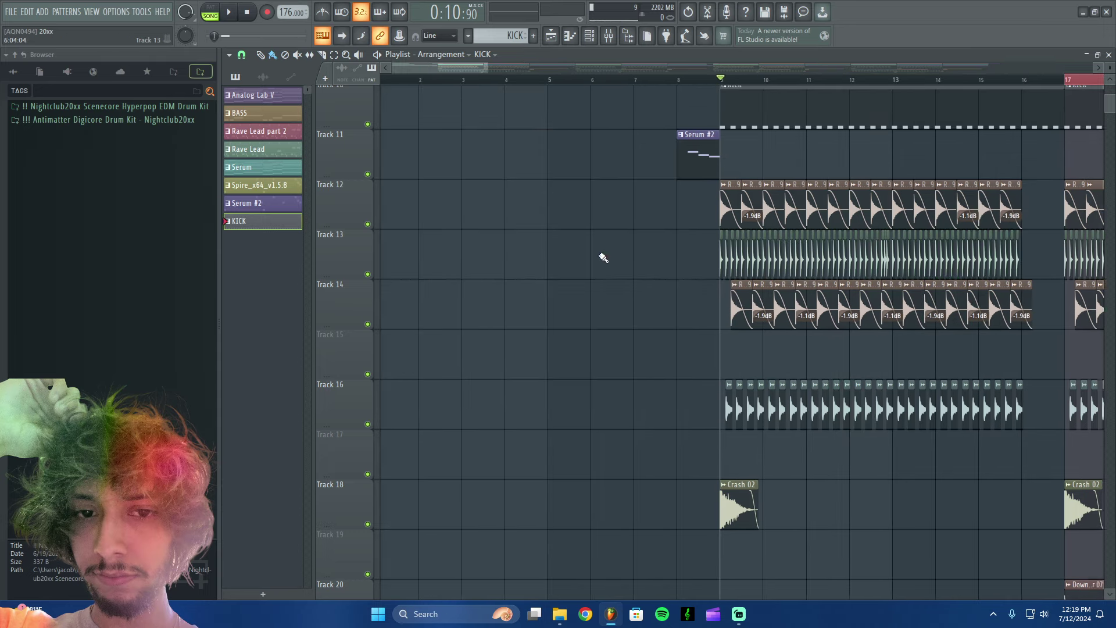
scroll(820, 244, "up", 4)
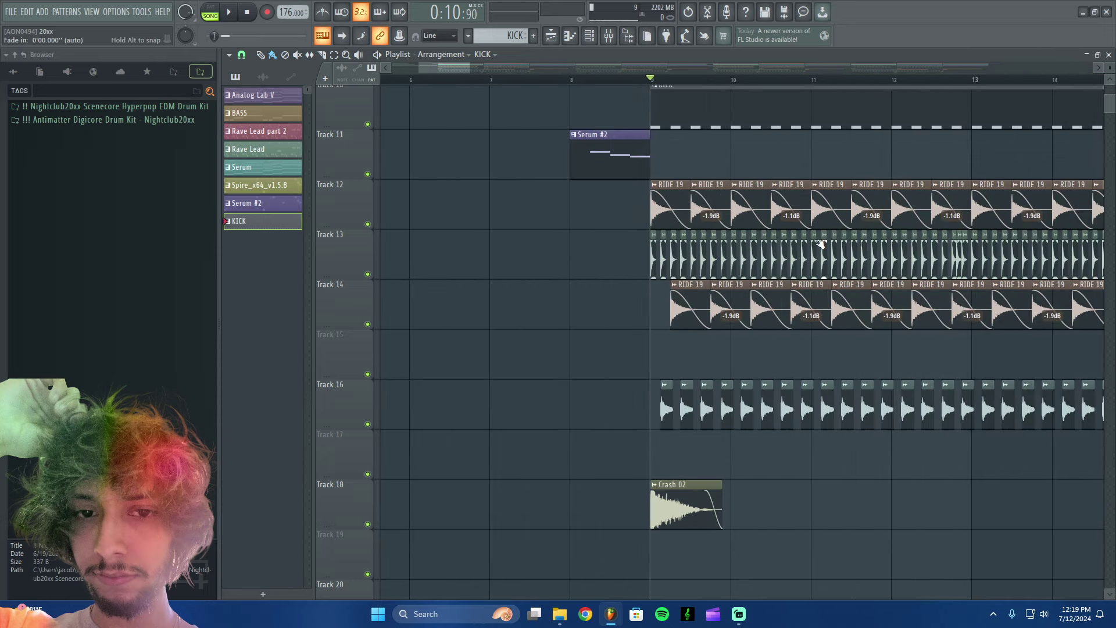
scroll(478, 80, "down", 4)
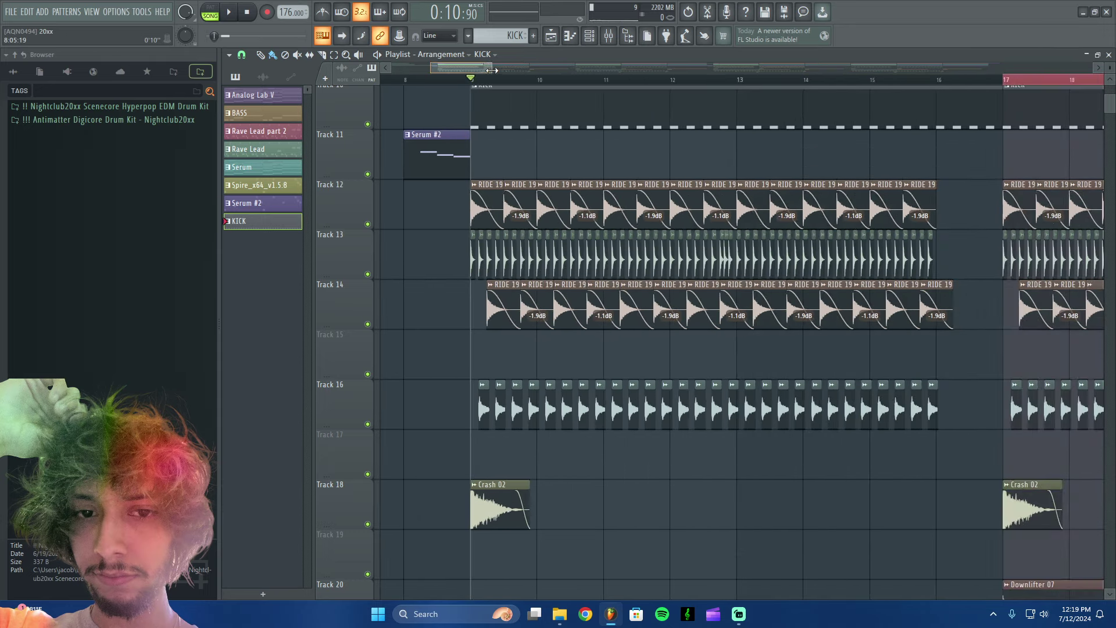
scroll(652, 244, "up", 3)
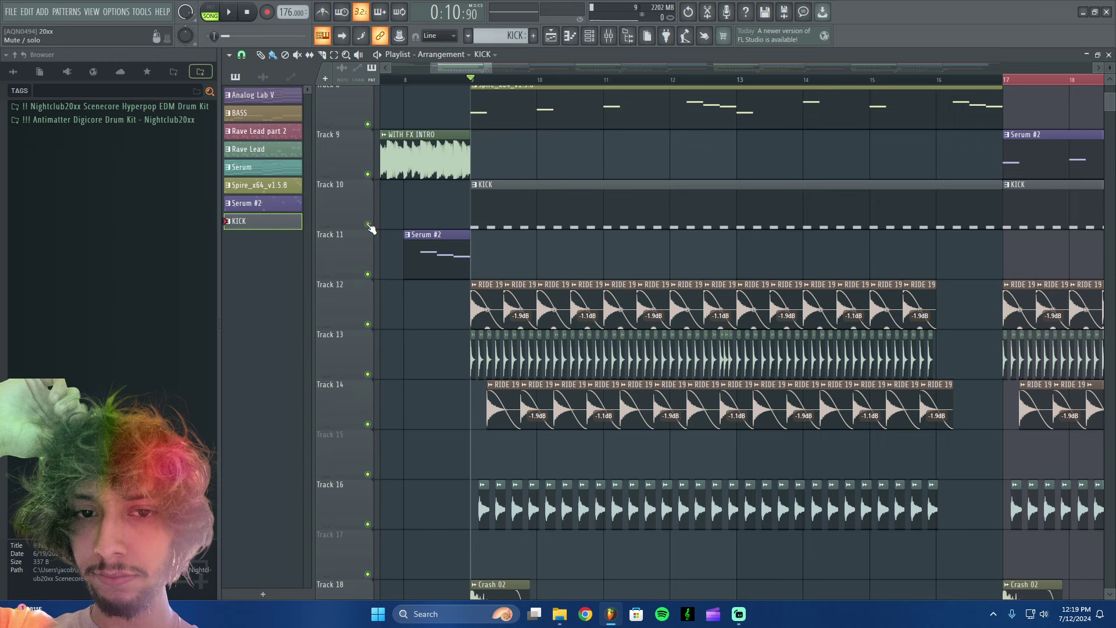
right_click(368, 224)
key("space")
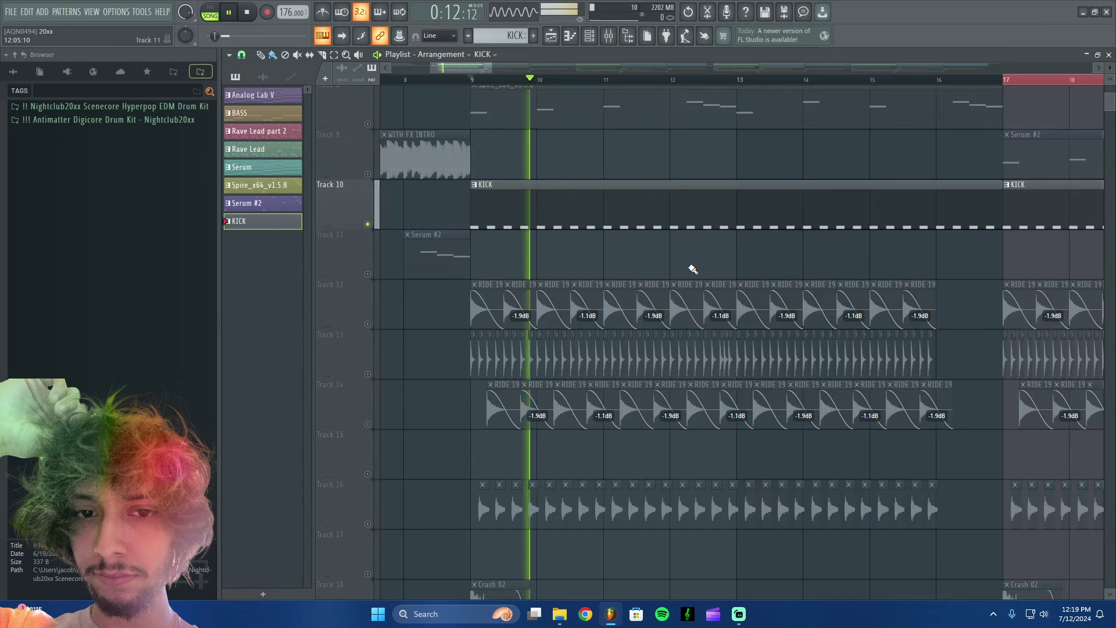
key("space")
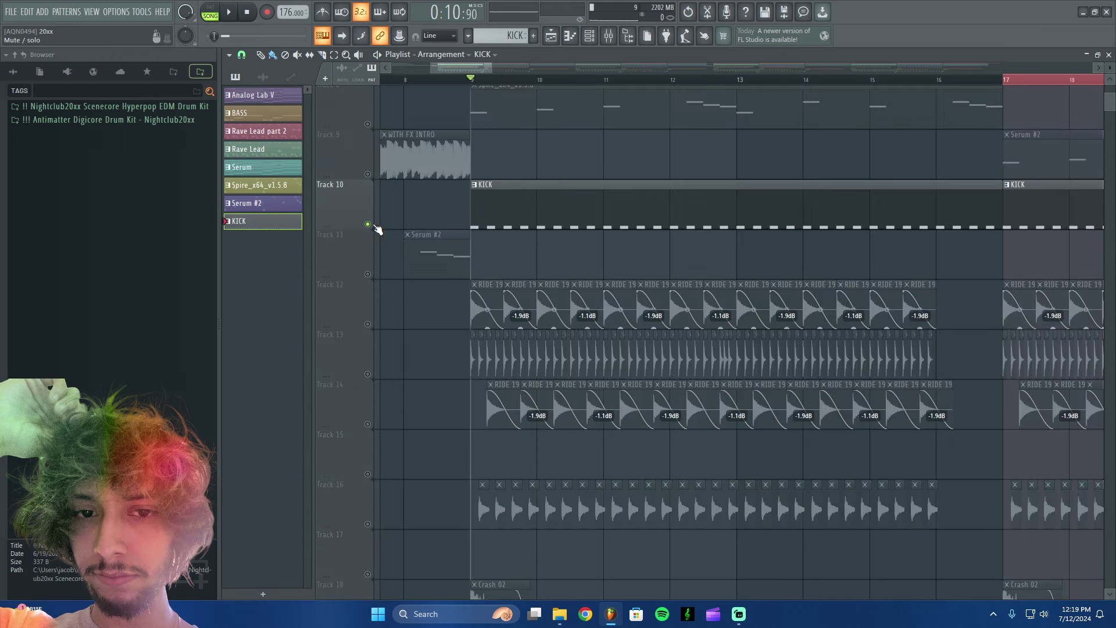
right_click(367, 225)
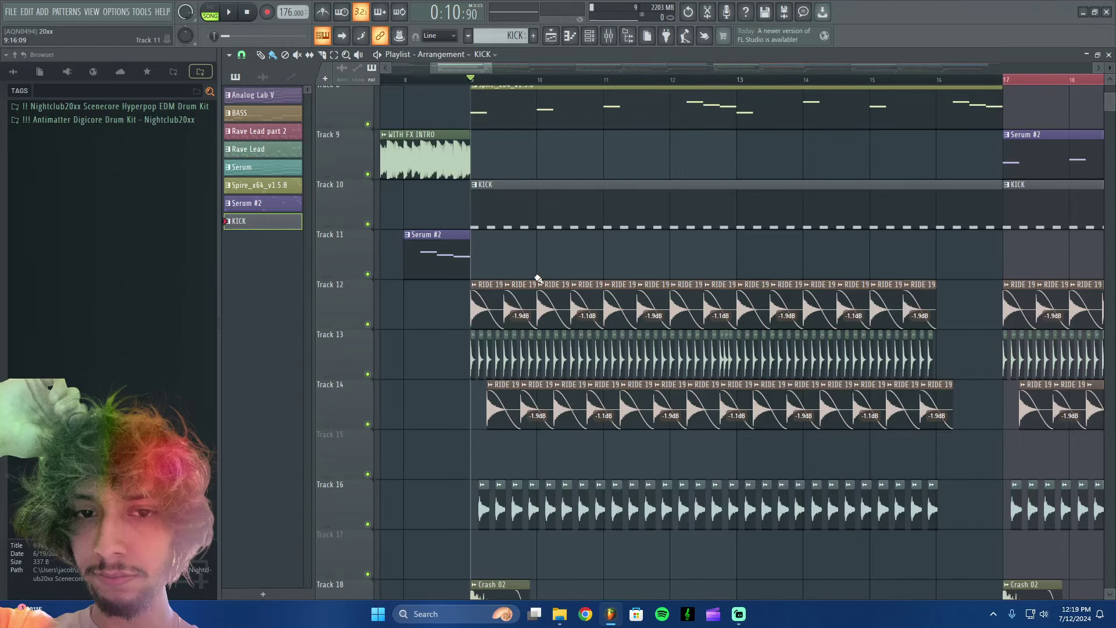
scroll(523, 278, "down", 1)
scroll(460, 289, "down", 1)
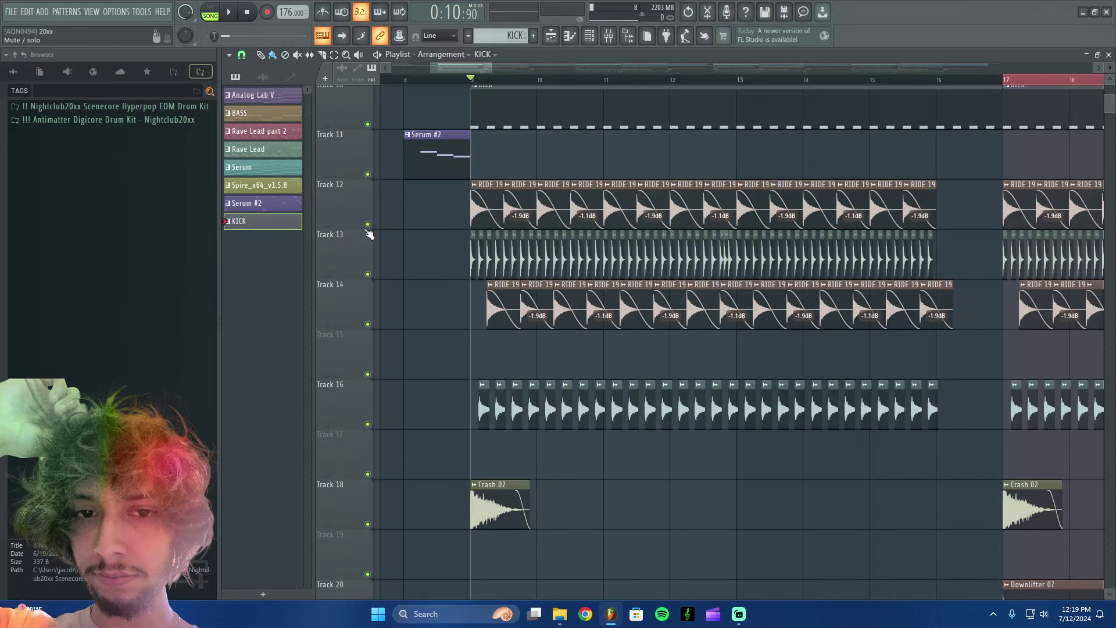
Solo Track 12's RIDE 19 clips, unmute Tracks 13, 14 and 16, and play the drums.
right_click(368, 225)
left_click(368, 274)
left_click(368, 324)
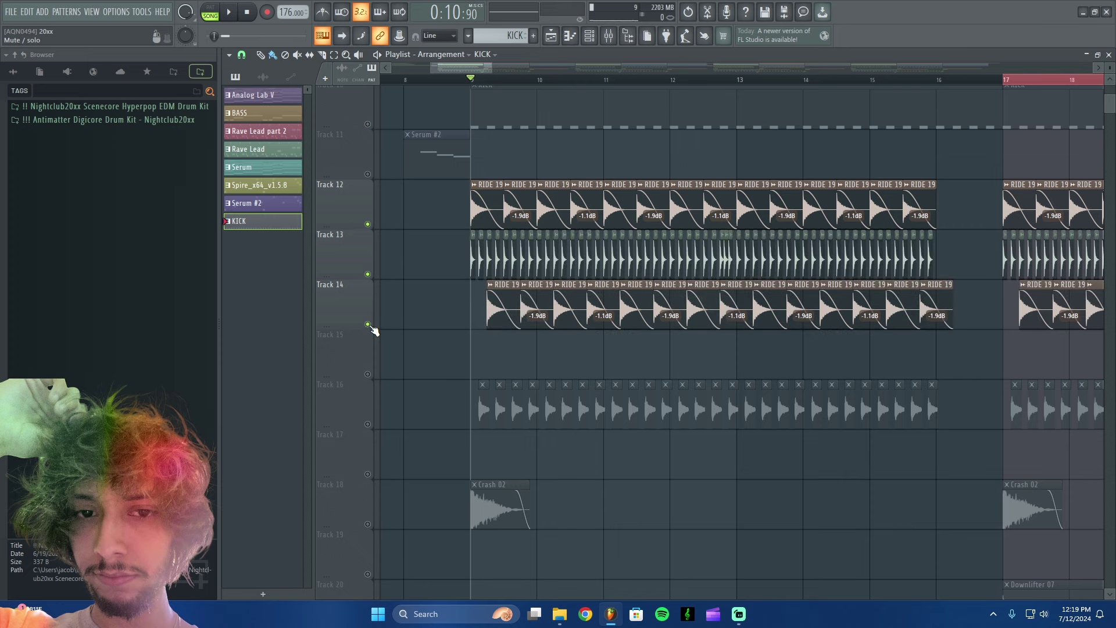
key("space")
left_click(367, 424)
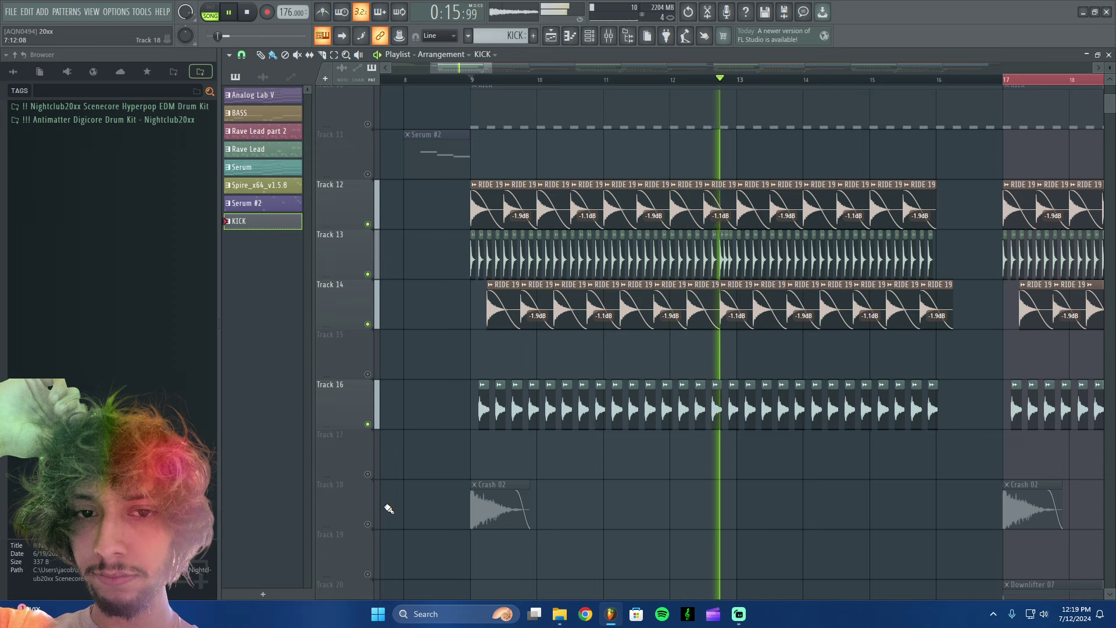
key("space")
Unmute Track 18's Crash 02 clips and play the song to check the drums.
scroll(519, 338, "up", 3)
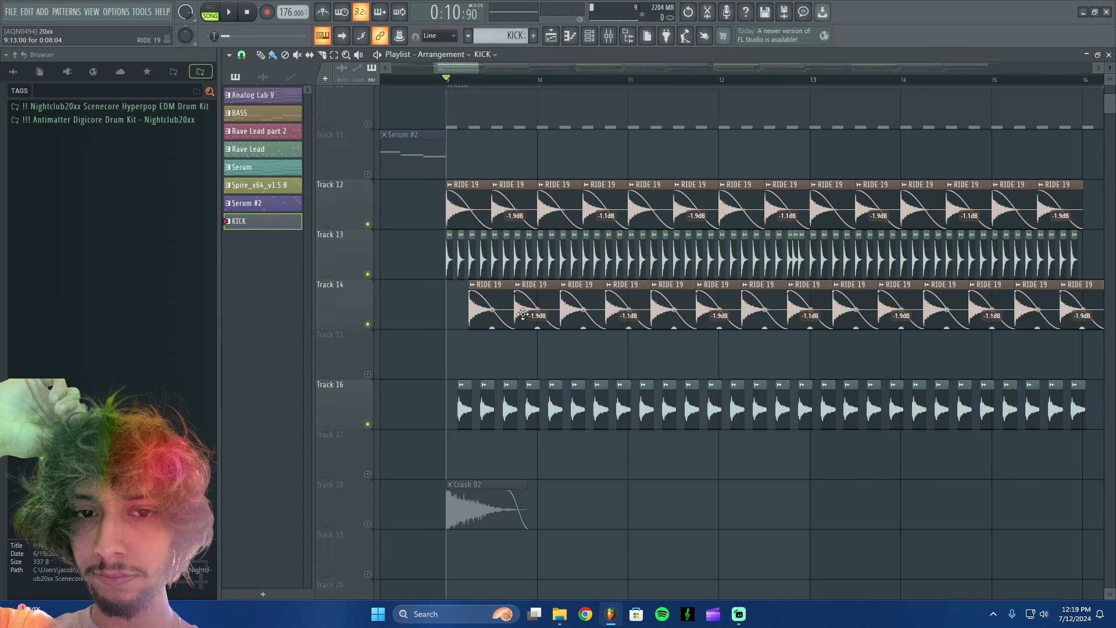
scroll(472, 302, "down", 2)
key("ctrl+b")
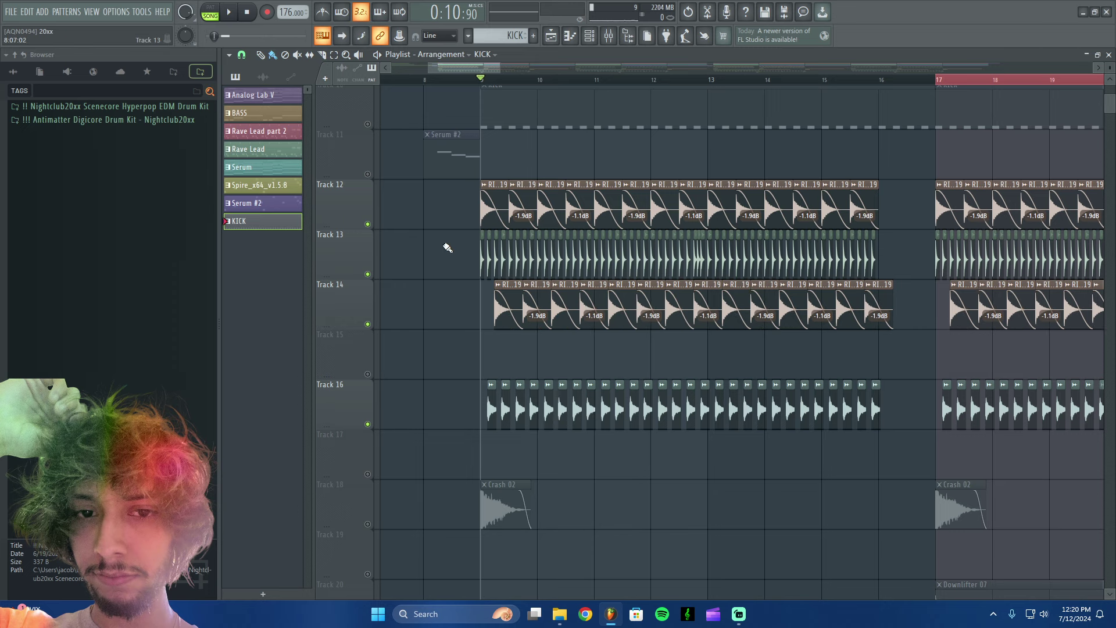
left_click(368, 524)
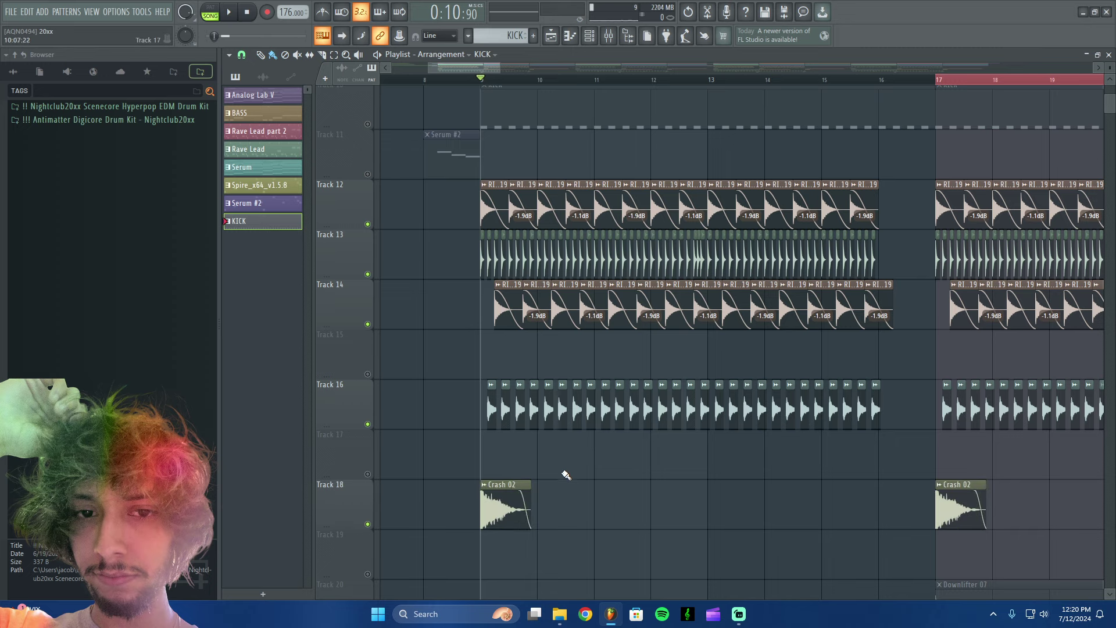
key("space")
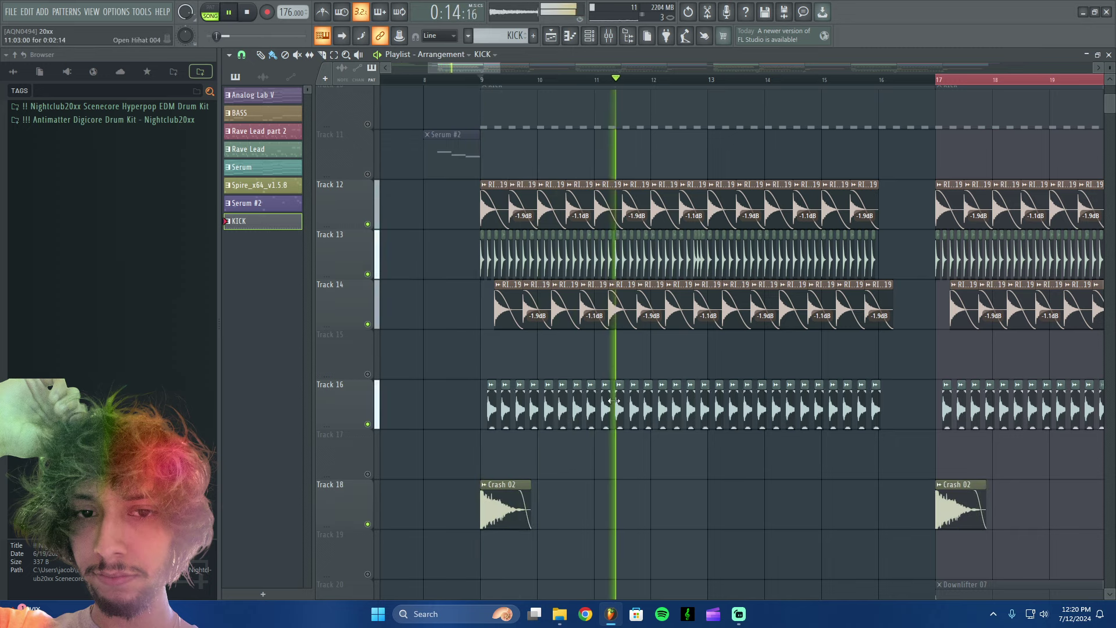
scroll(628, 367, "down", 3)
scroll(667, 341, "up", 2)
scroll(639, 348, "down", 5)
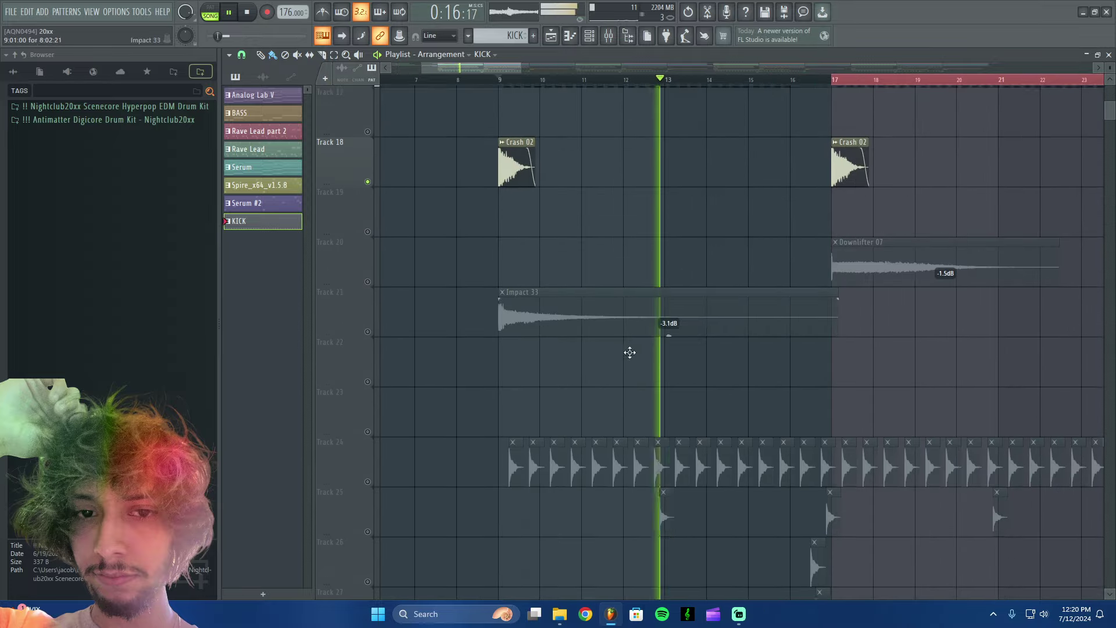
key("space")
Unmute Track 21's Impact 33 clip and Tracks 24–28, auditioning playback along the way.
left_click(367, 324)
key("space")
key("space")
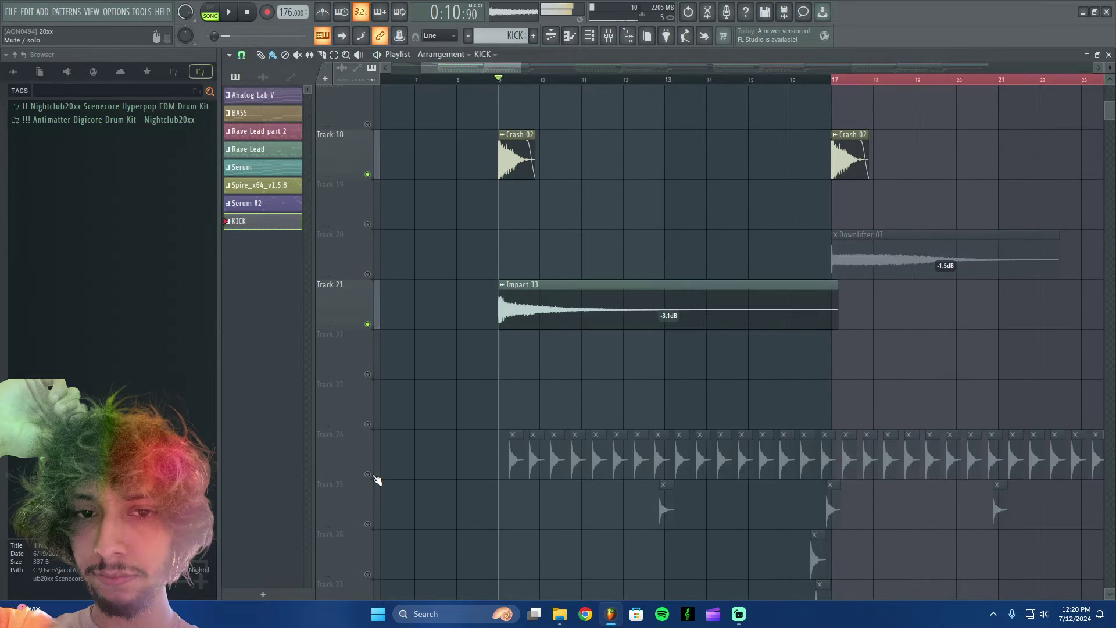
left_click(367, 474)
key("space")
left_click(368, 523)
scroll(406, 477, "down", 2)
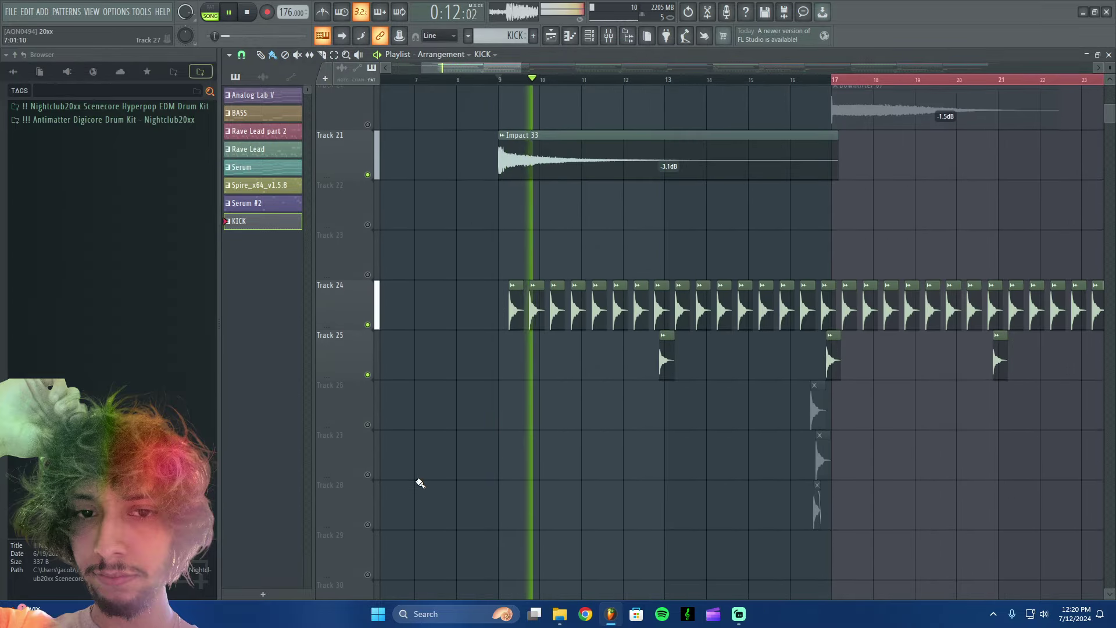
left_click(368, 424)
left_click(367, 473)
left_click(367, 524)
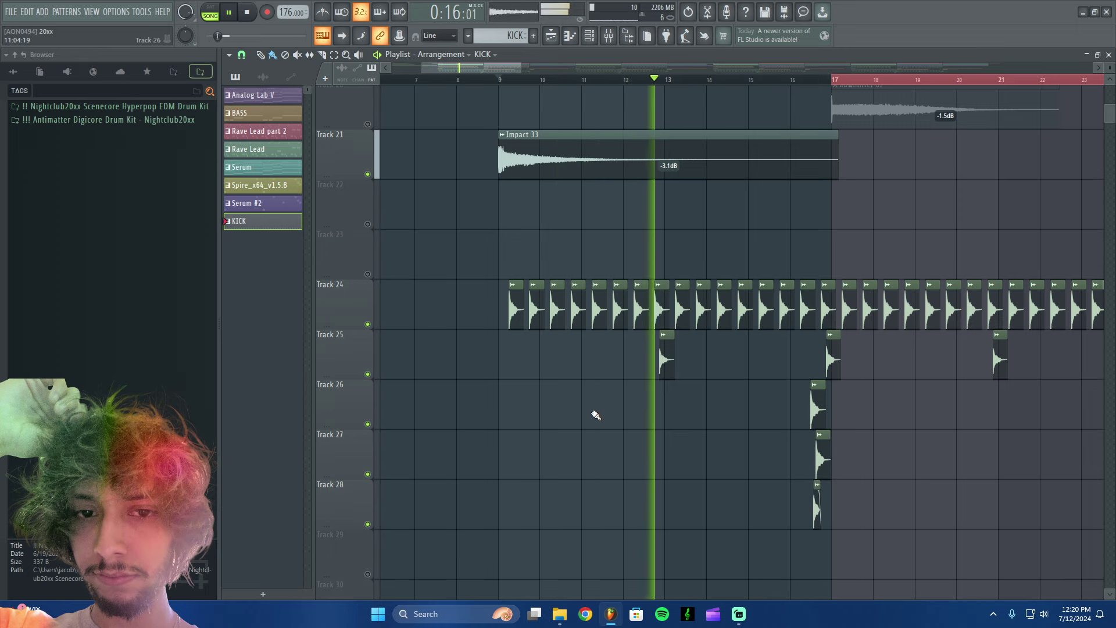
key("space")
scroll(540, 400, "up", 3)
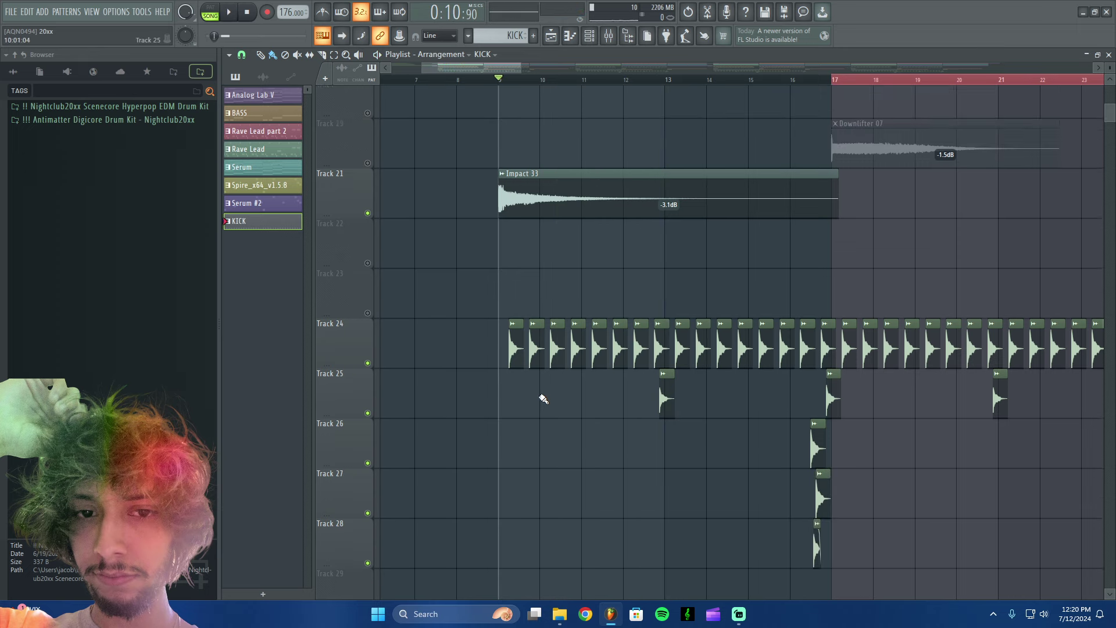
Zoom into the ride and hi-hat clips on Tracks 12–16, then zoom out to bars 1–27.
scroll(517, 393, "up", 9)
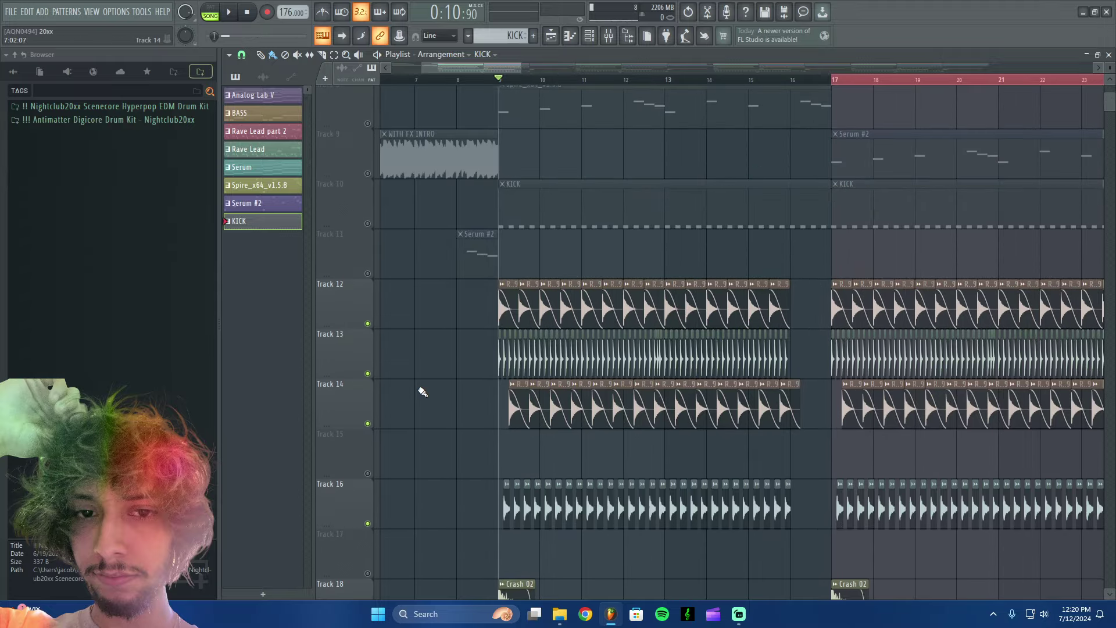
scroll(466, 329, "up", 6)
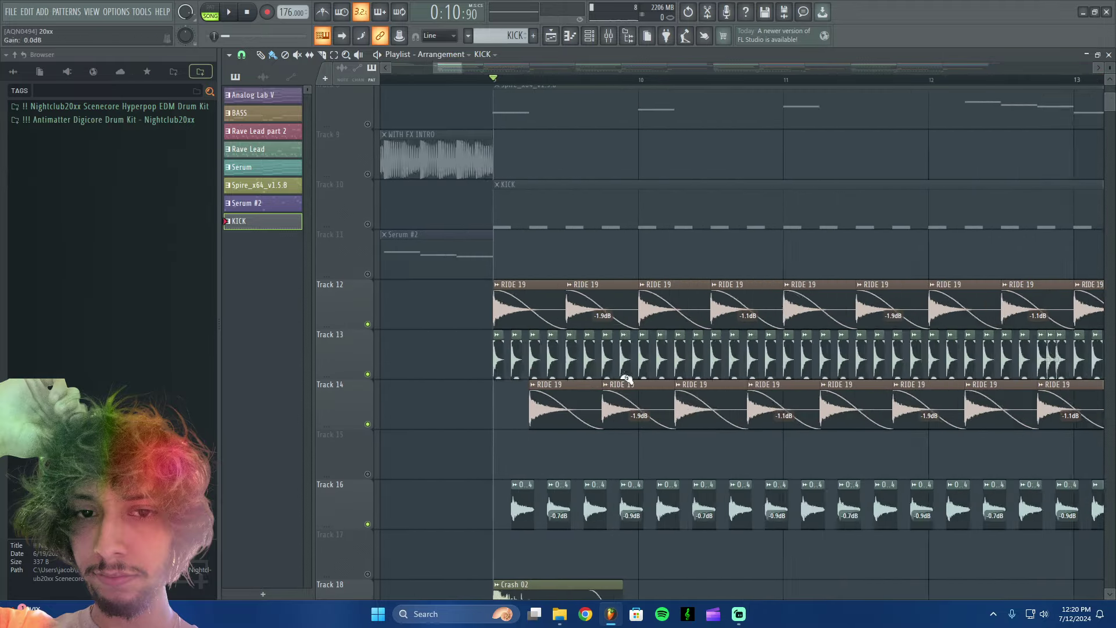
scroll(668, 391, "down", 1)
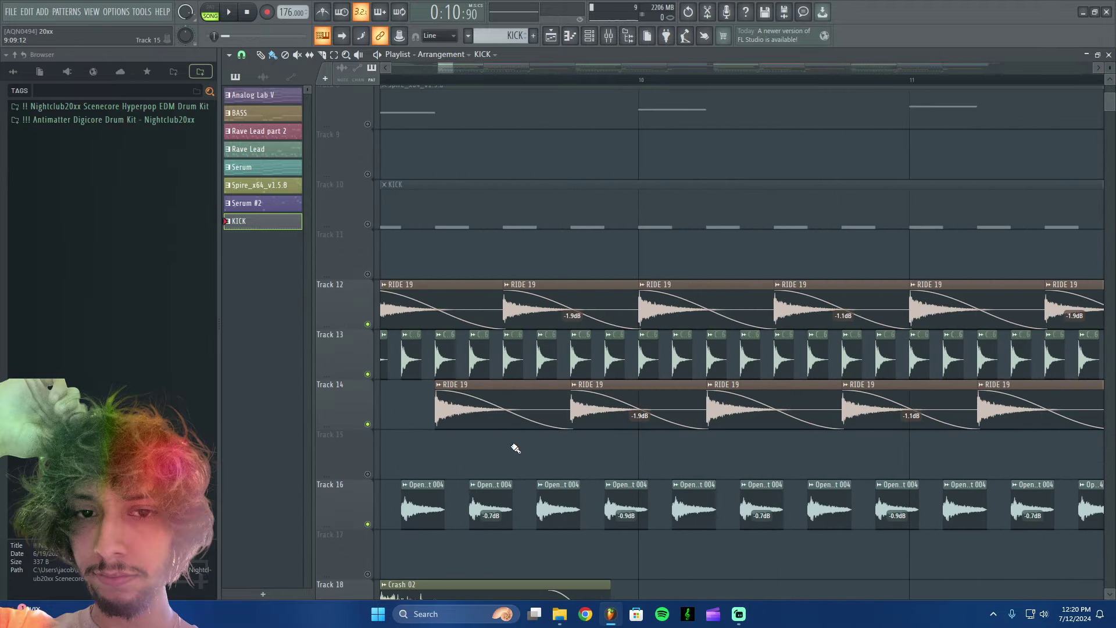
scroll(498, 465, "down", 1)
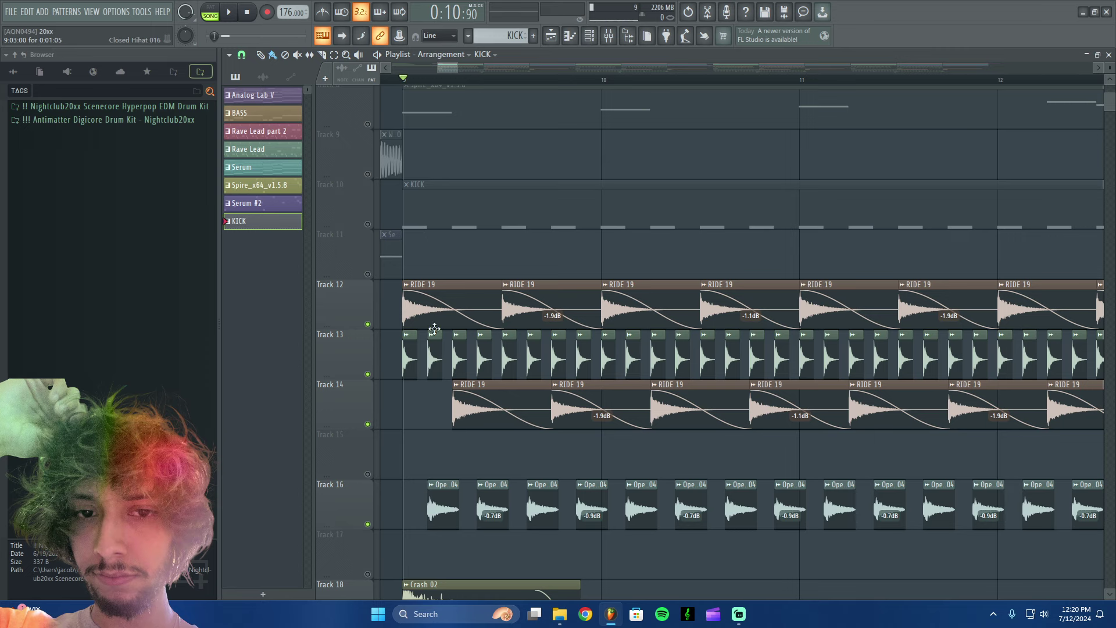
scroll(442, 362, "up", 2)
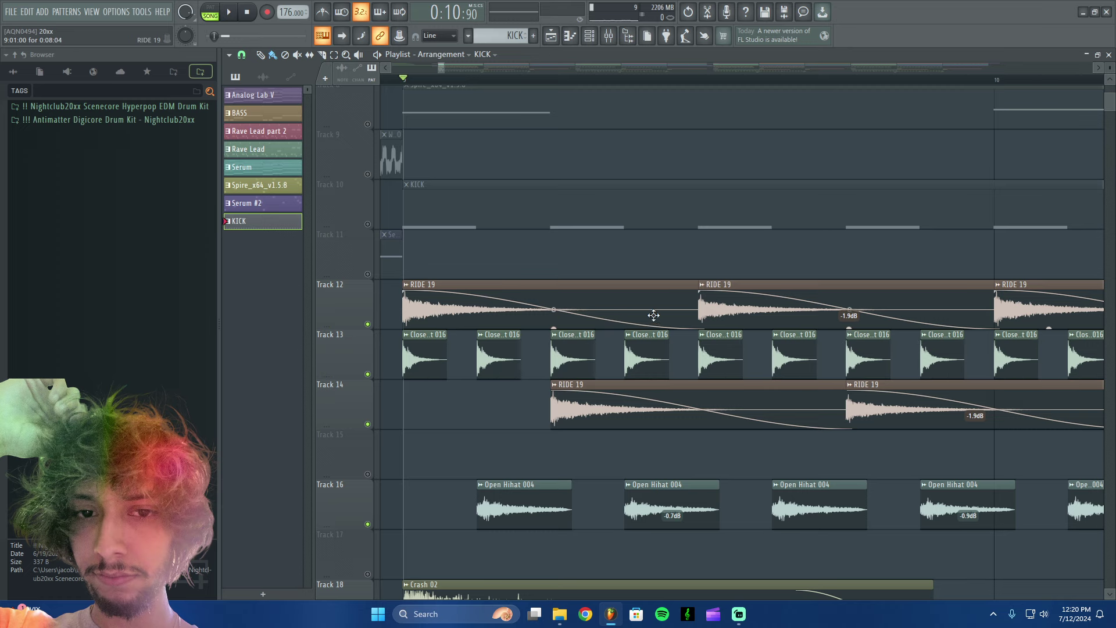
scroll(625, 332, "right", 4)
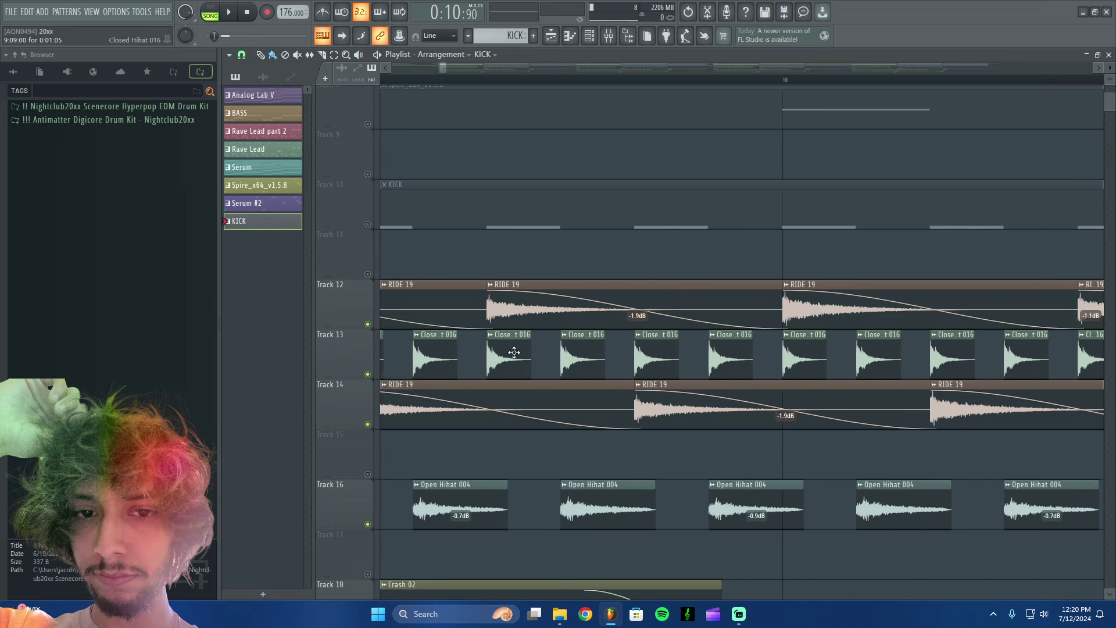
scroll(521, 359, "down", 3)
scroll(521, 359, "down", 5)
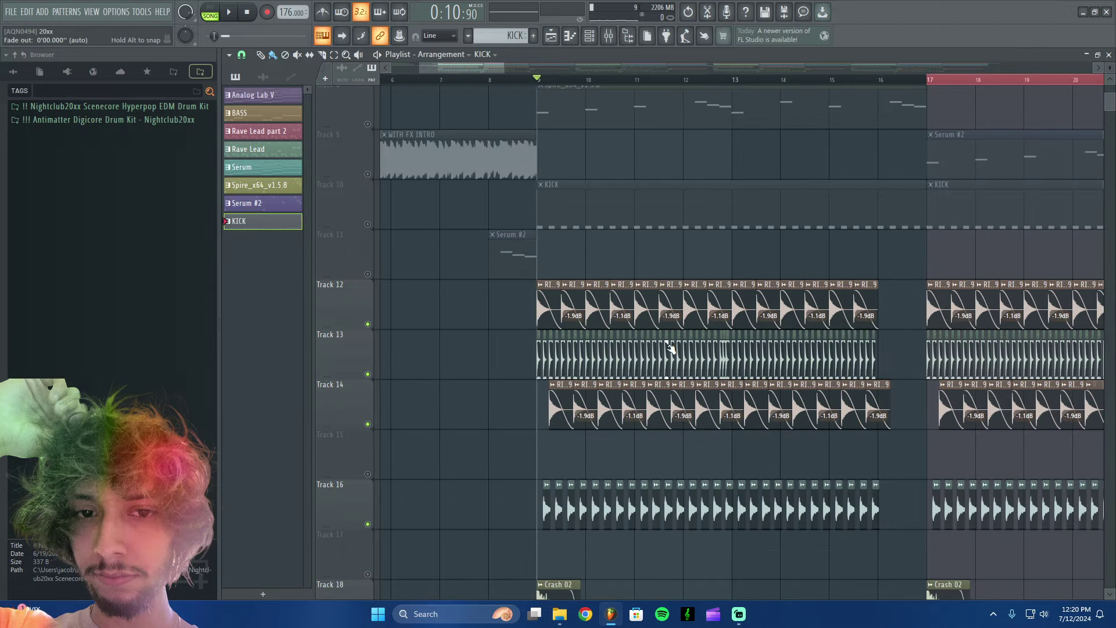
scroll(668, 349, "down", 3)
Scroll the playlist down to the FX tracks holding the crash, Downlifter 07, Downlifter 18 and Impact 33 clips.
scroll(742, 214, "down", 2)
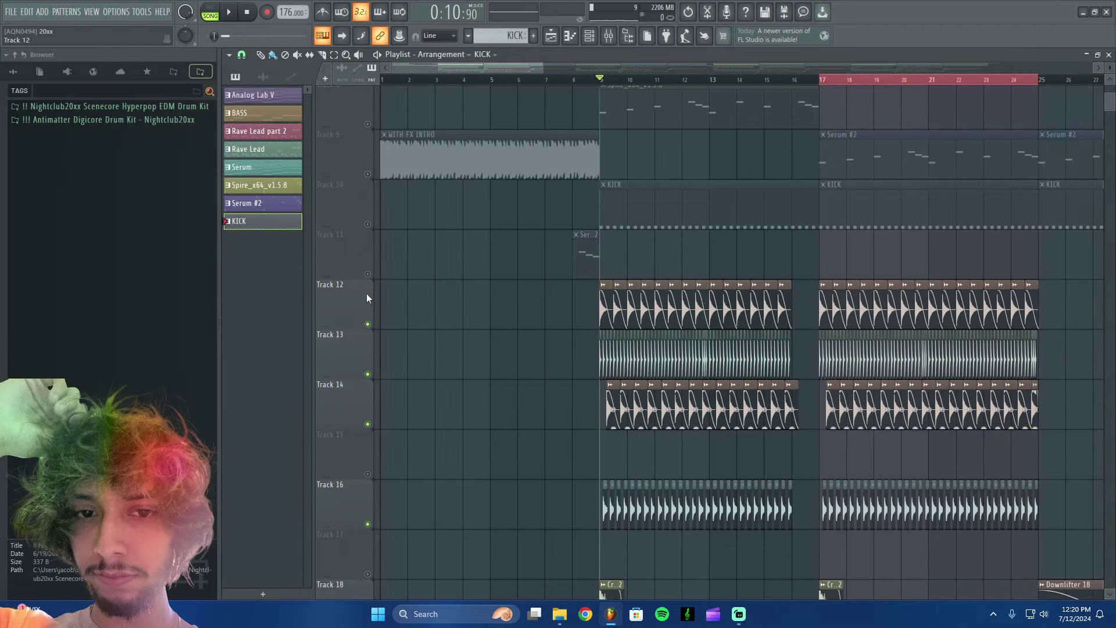
scroll(615, 140, "down", 2)
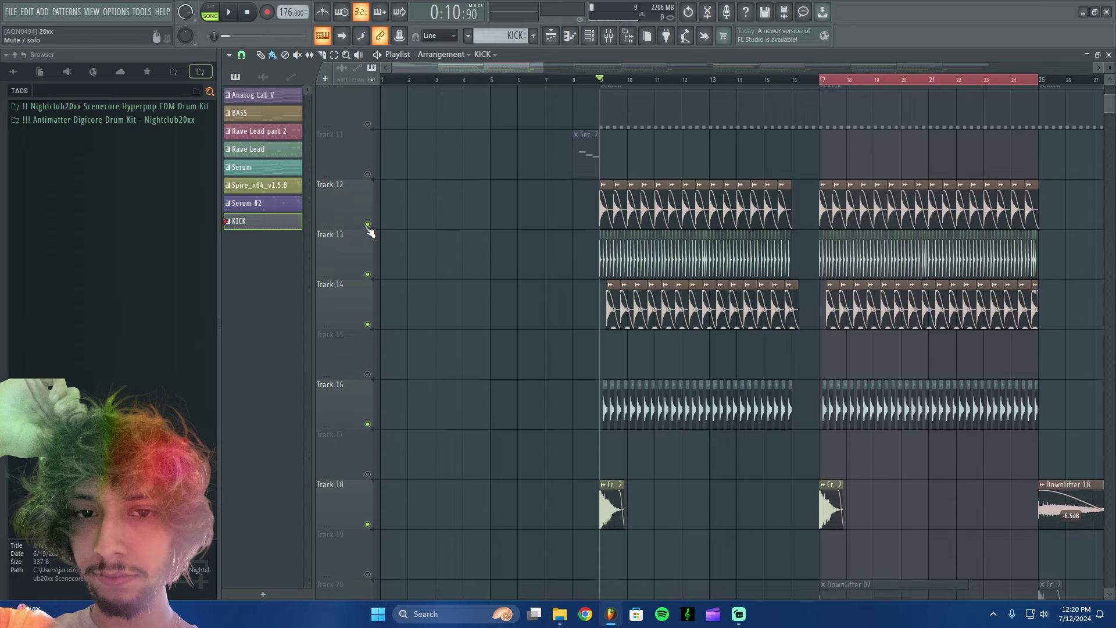
scroll(685, 498, "down", 4)
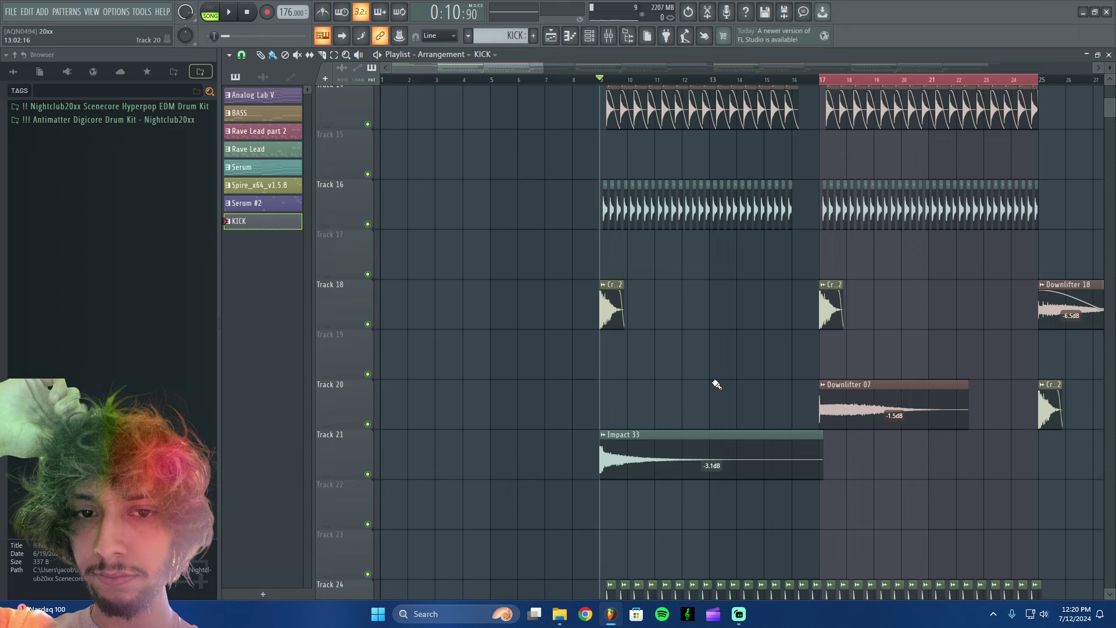
scroll(692, 354, "up", 3)
scroll(703, 348, "down", 2)
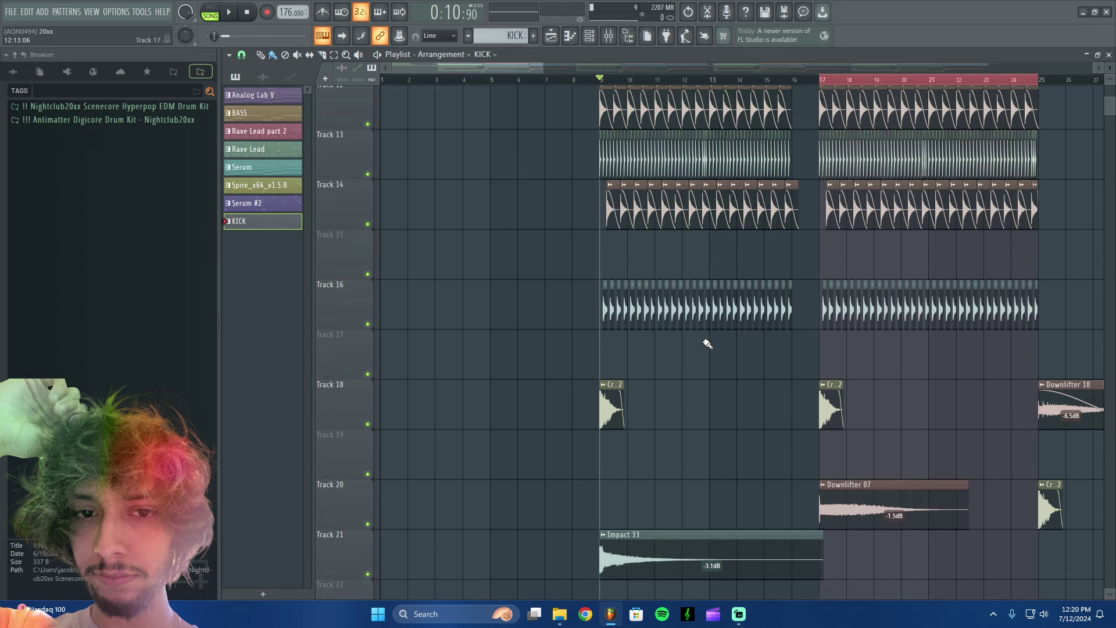
scroll(694, 337, "down", 1)
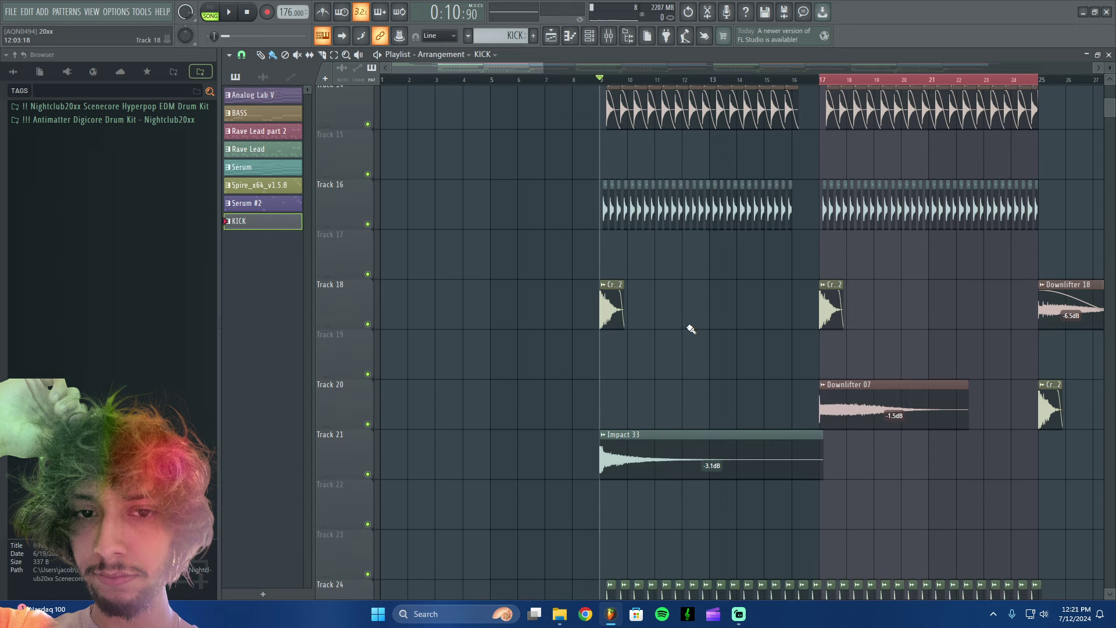
Clear the loop range, select the WITH FX INTRO clip, and solo Track 9.
left_click(434, 83)
scroll(511, 273, "up", 5)
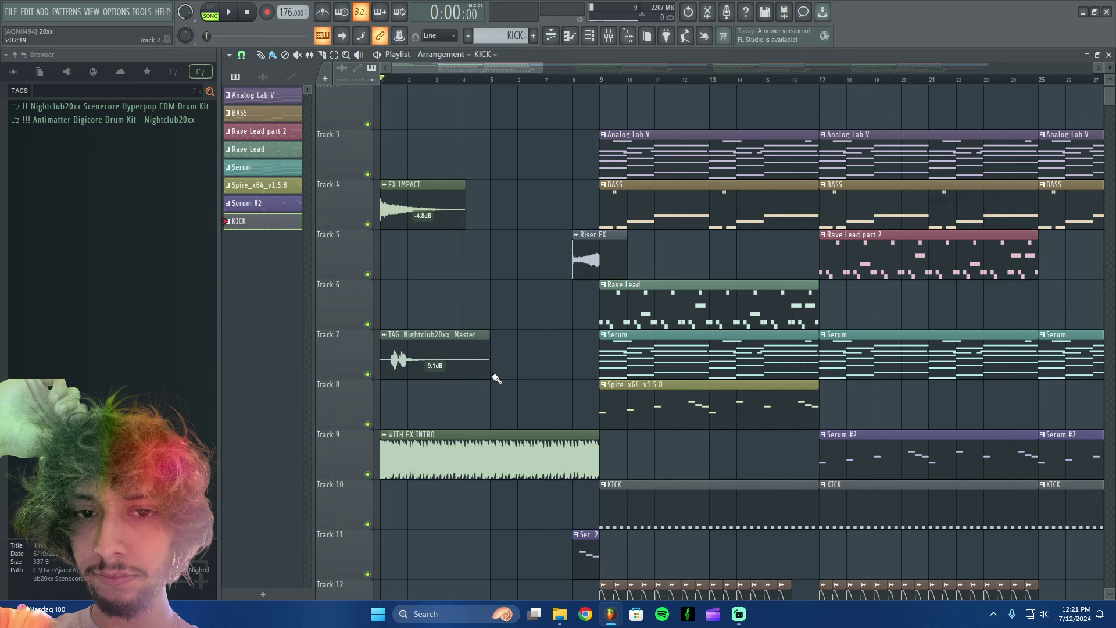
scroll(442, 407, "down", 2)
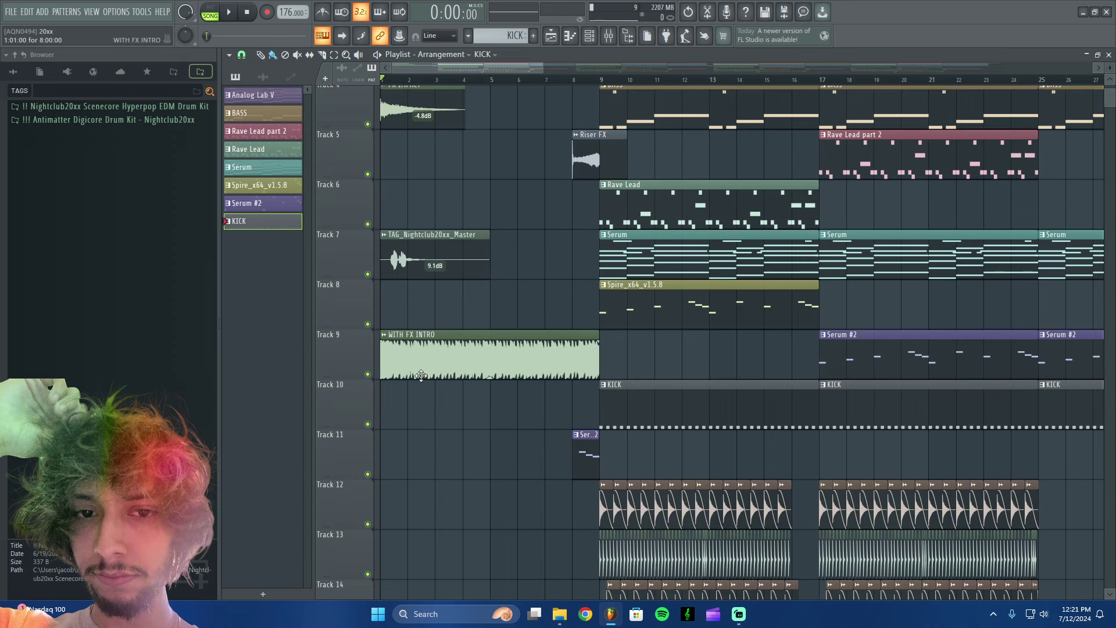
left_click(448, 350)
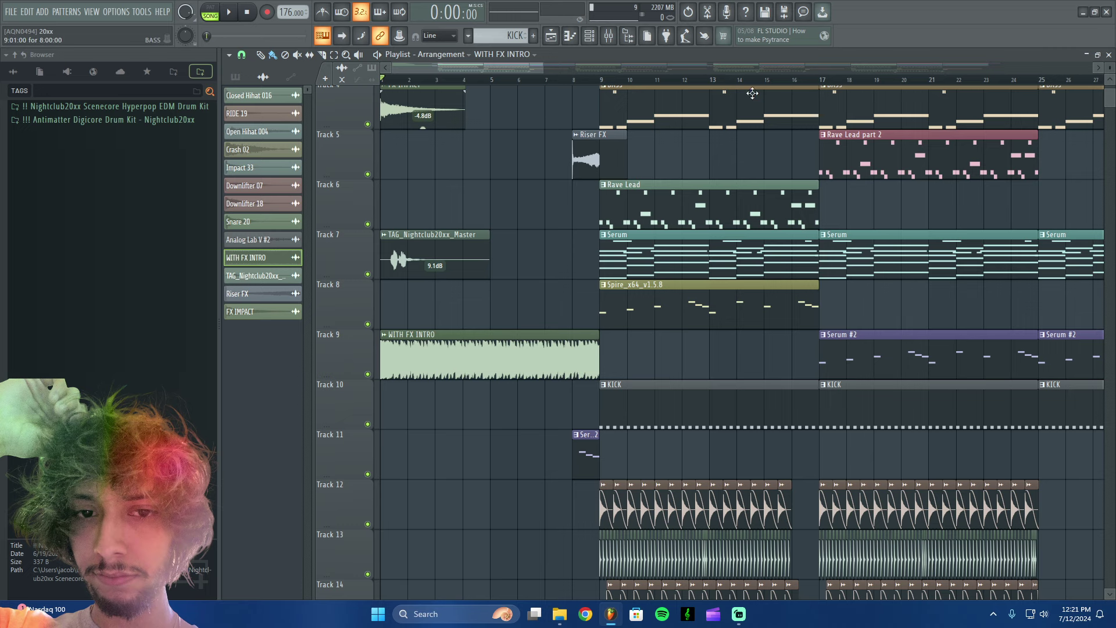
left_click(368, 374, "ctrl")
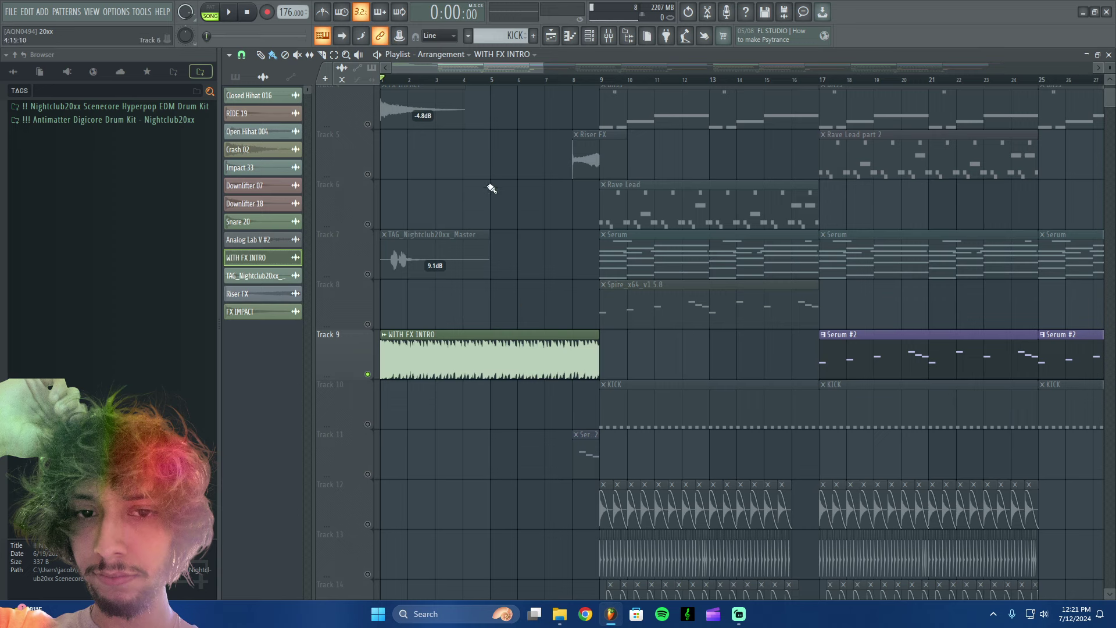
Play the soloed WITH FX INTRO track, then toggle its solo off and back on.
key("space")
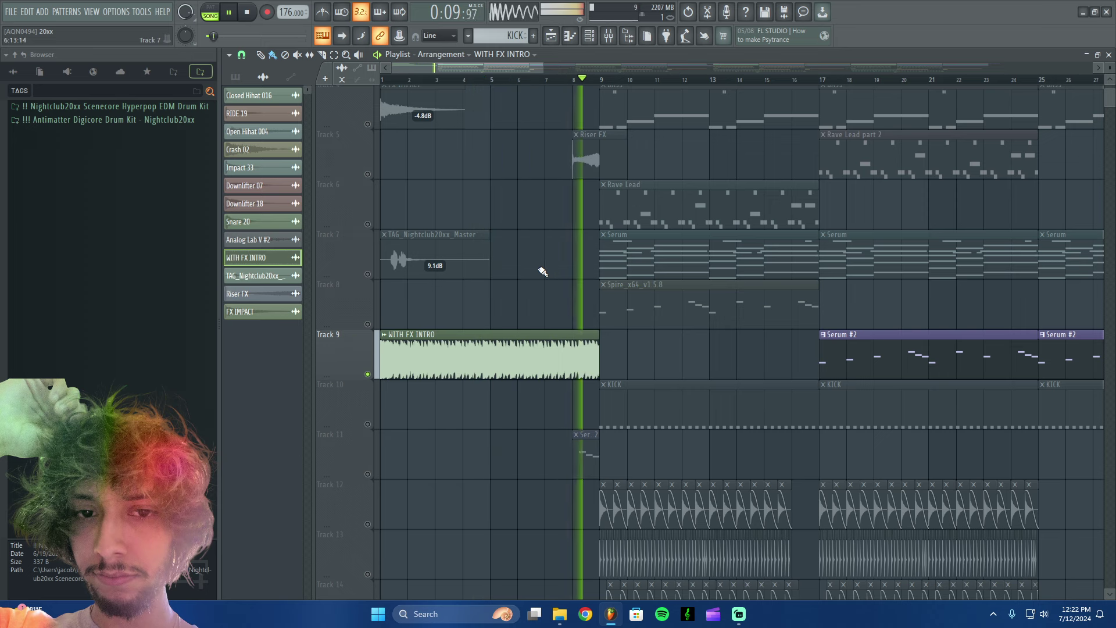
key("space")
right_click(368, 375)
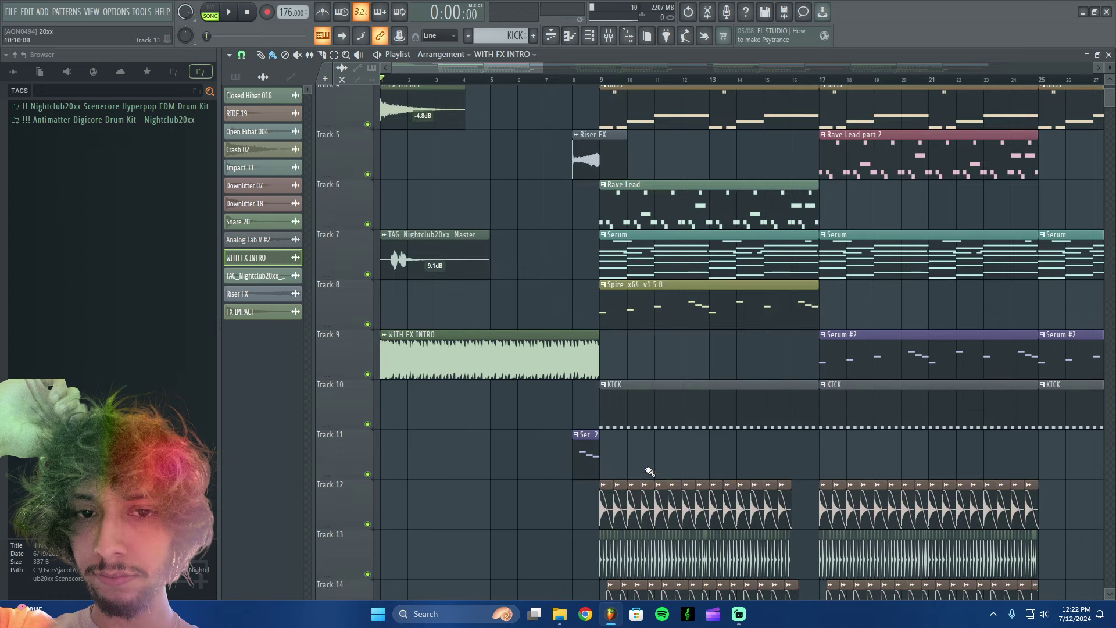
right_click(367, 375)
Add Track 11 to the soloed playback and play it from bar 8.
left_click(368, 473)
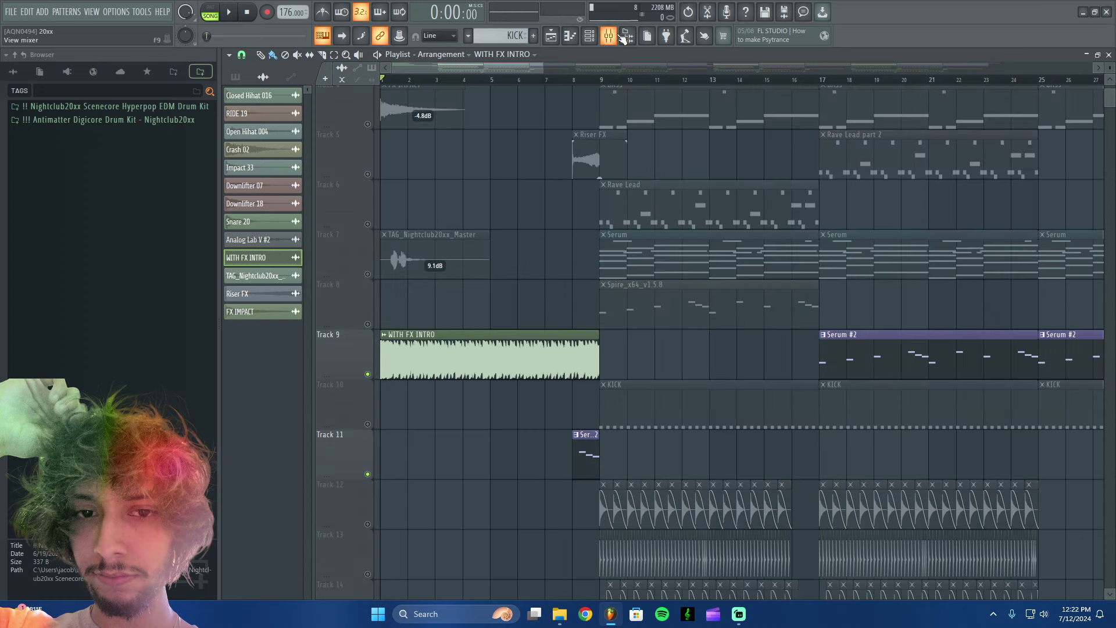
left_click(572, 79)
key("space")
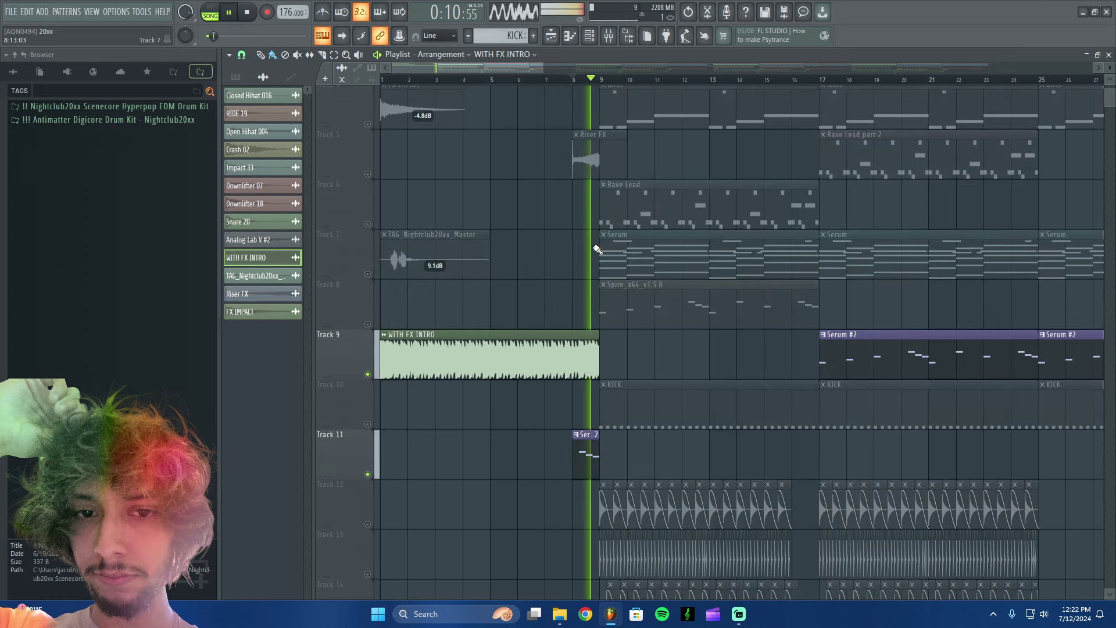
key("space")
Solo Track 11, then Track 5, then release the solo and play the full mix from bar 8.
right_click(367, 474)
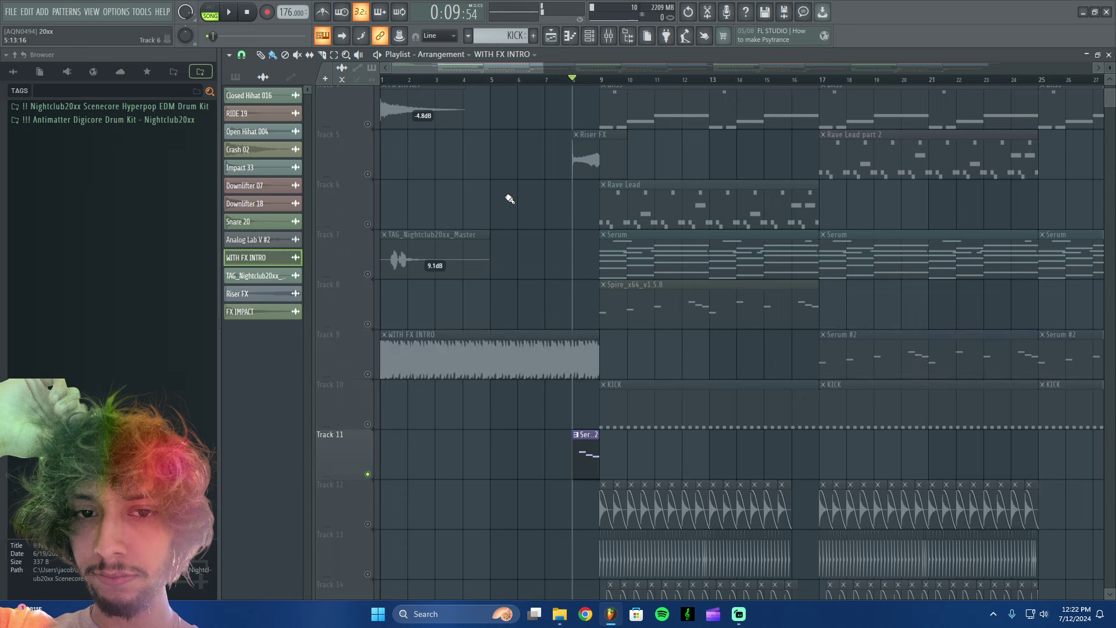
right_click(368, 174)
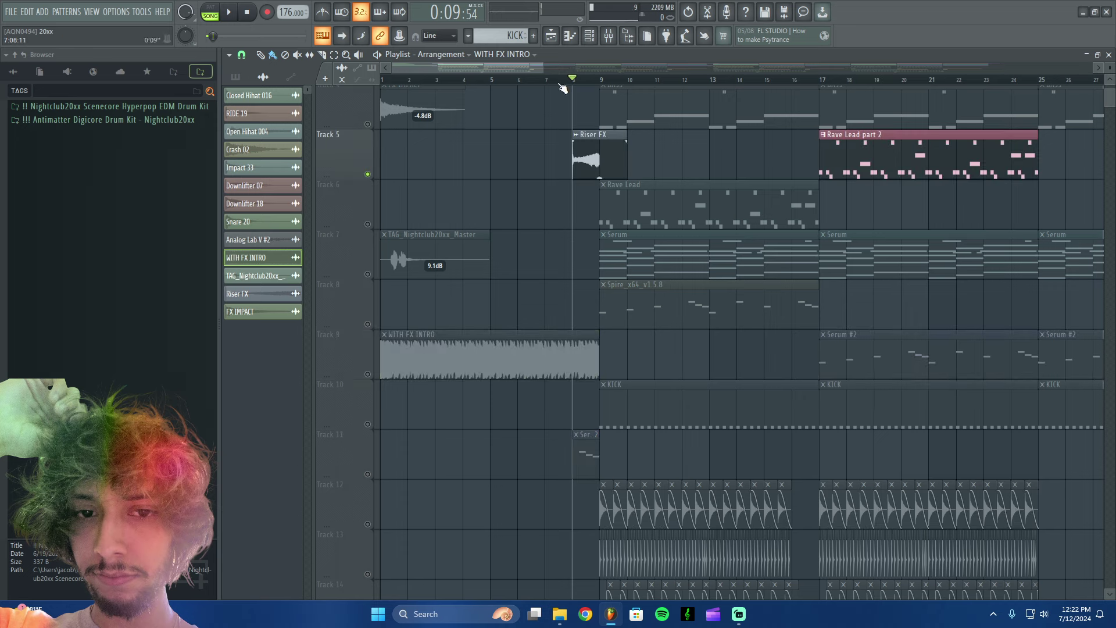
right_click(367, 173)
key("space")
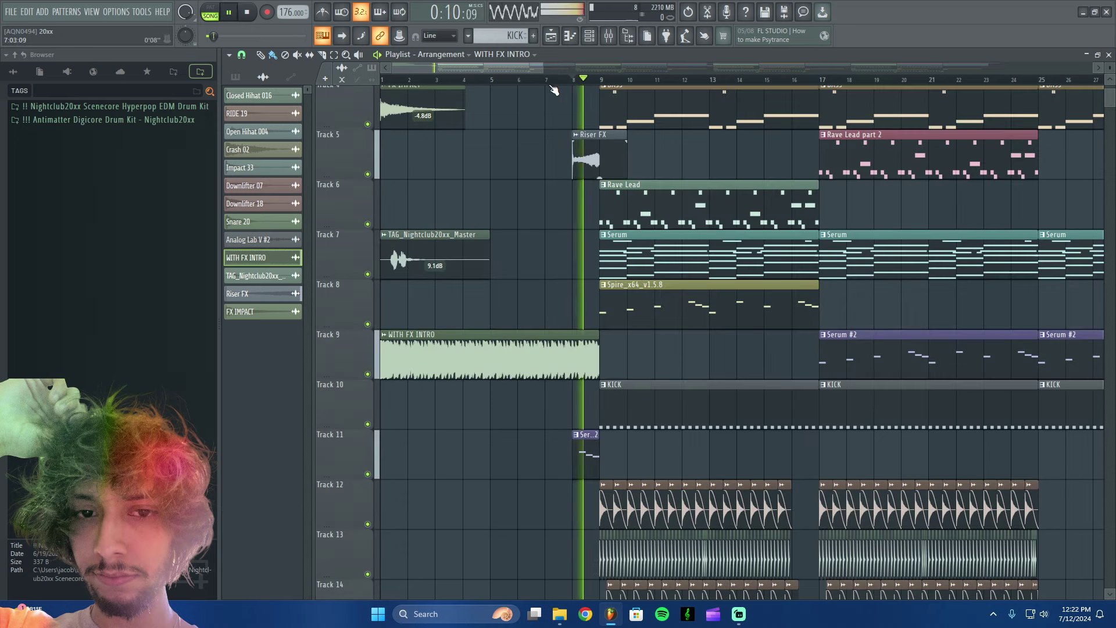
key("space")
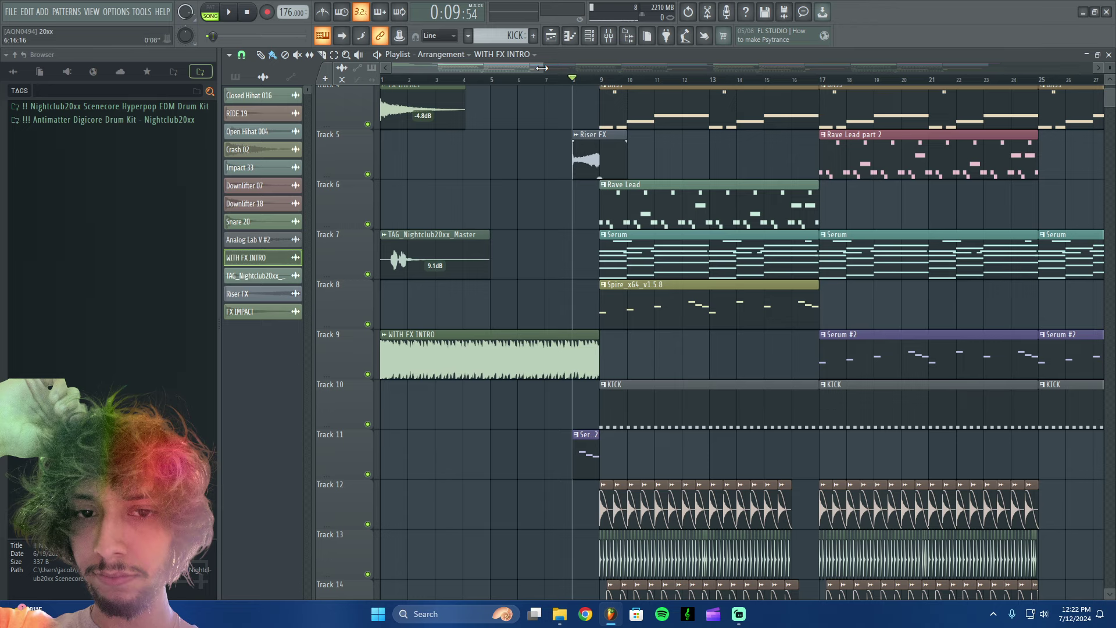
left_click_drag(541, 68, 736, 78)
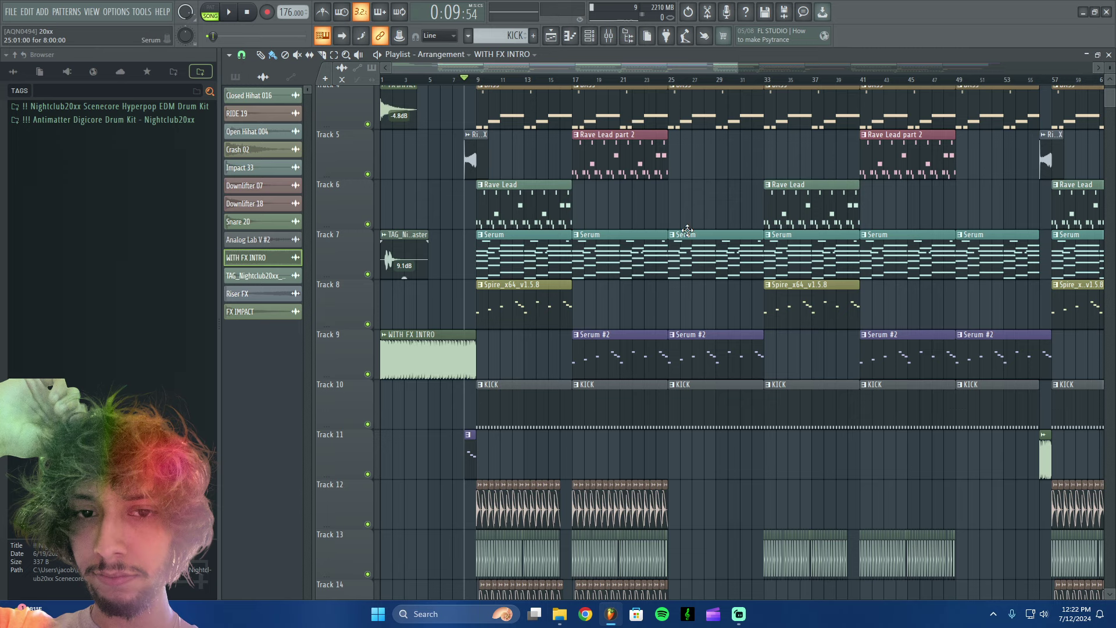
scroll(686, 229, "up", 1)
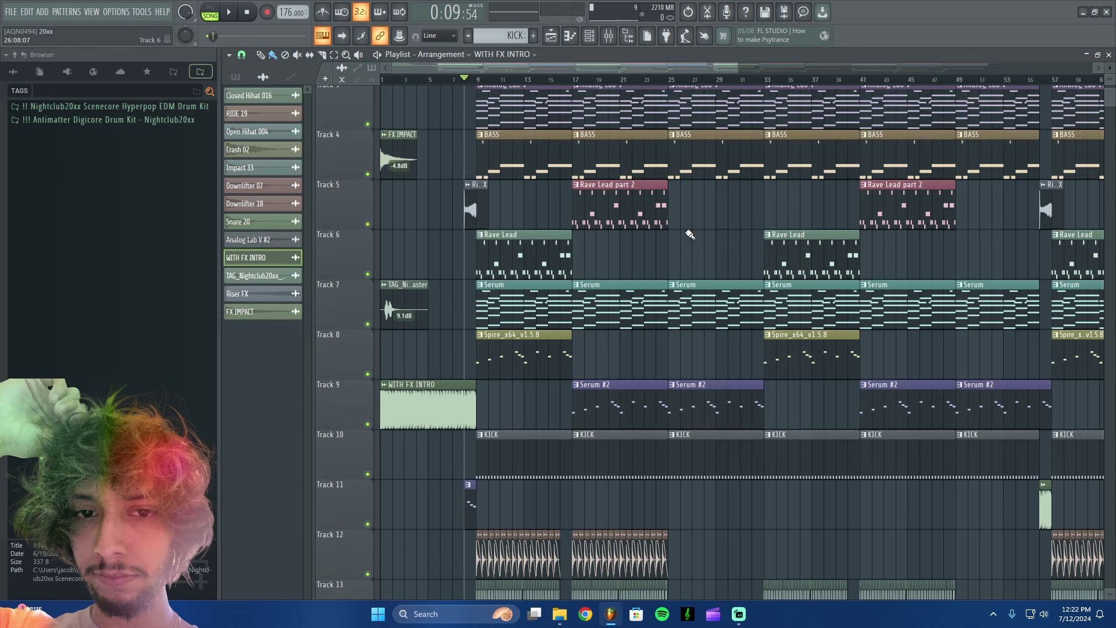
scroll(678, 259, "up", 1)
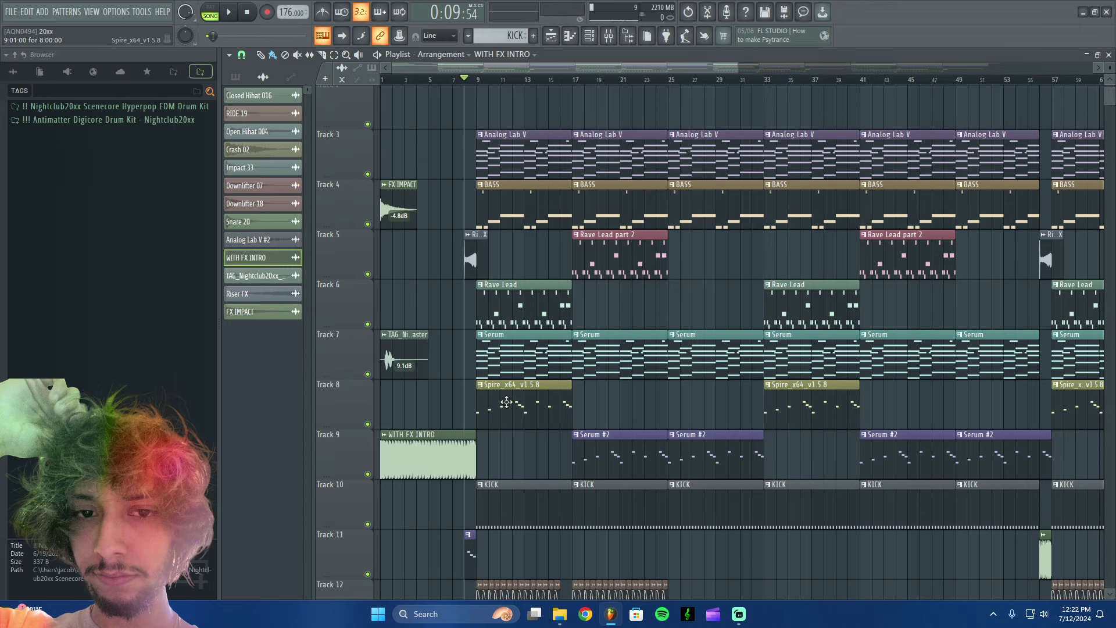
scroll(541, 390, "down", 1)
scroll(633, 360, "up", 1)
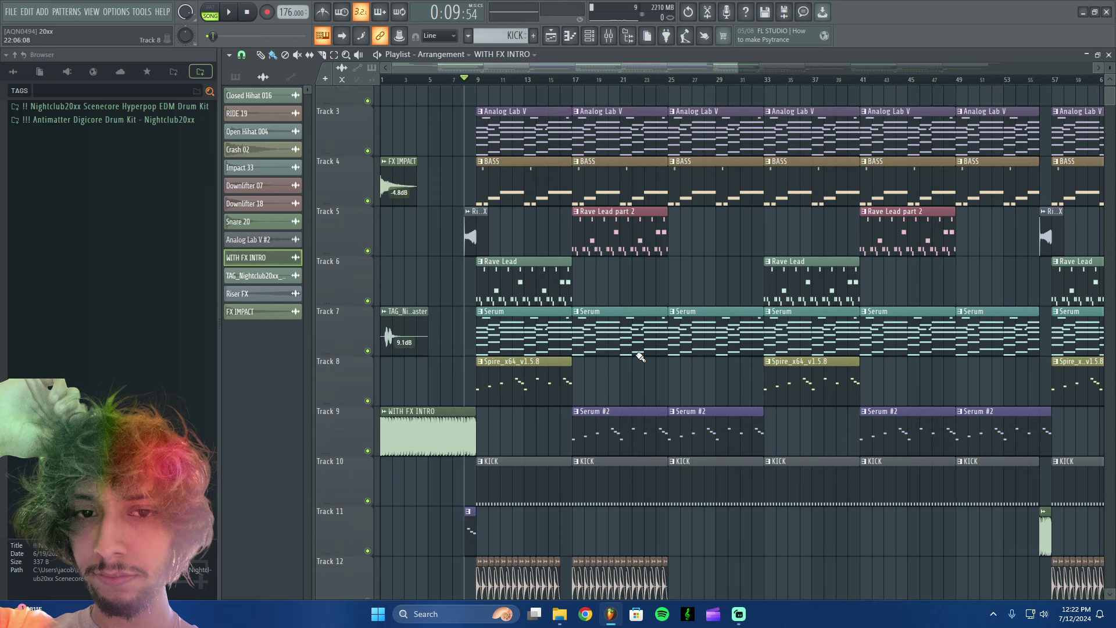